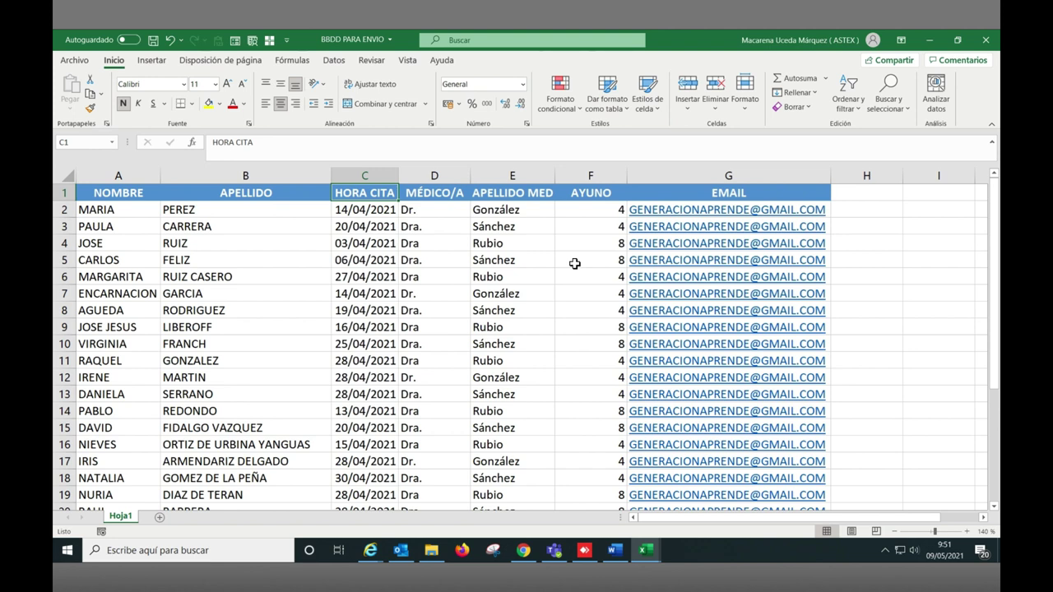
Check the stored appointment times, then insert an empty column before MÉDICO/A
click(350, 227)
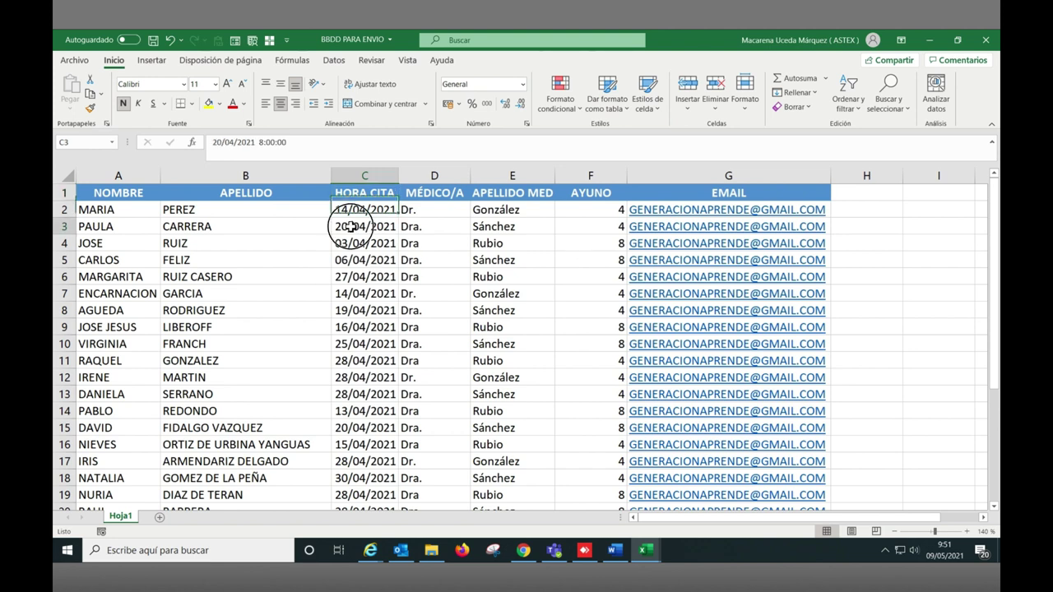
click(364, 278)
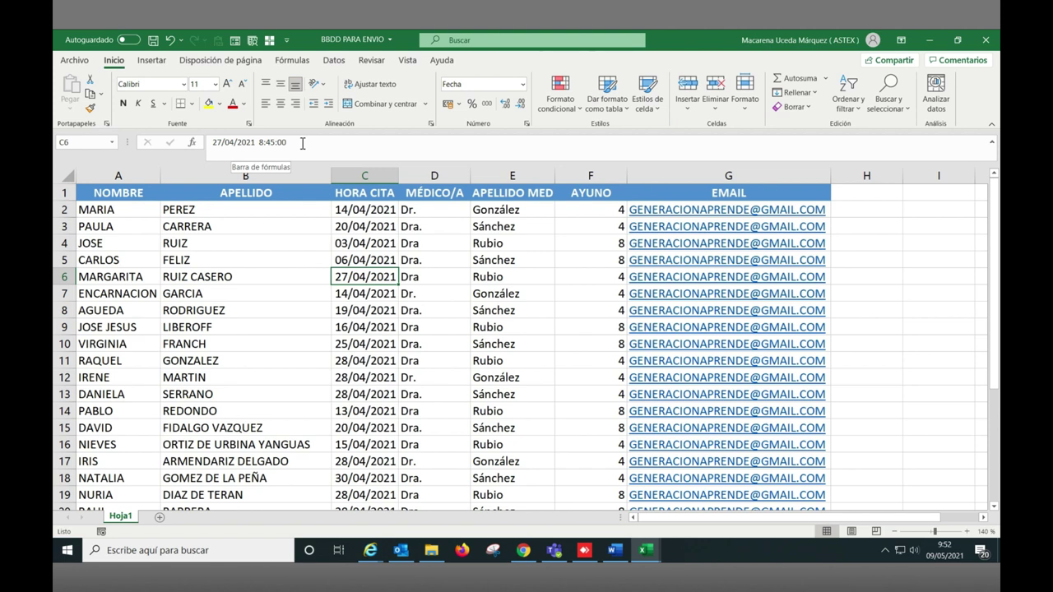
click(434, 175)
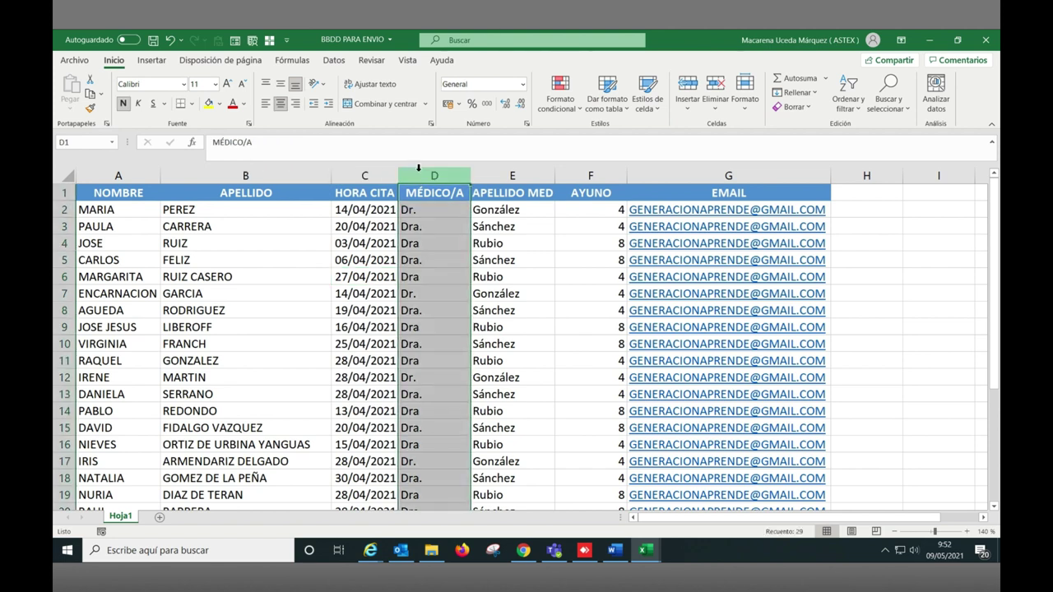
right_click(420, 174)
click(461, 276)
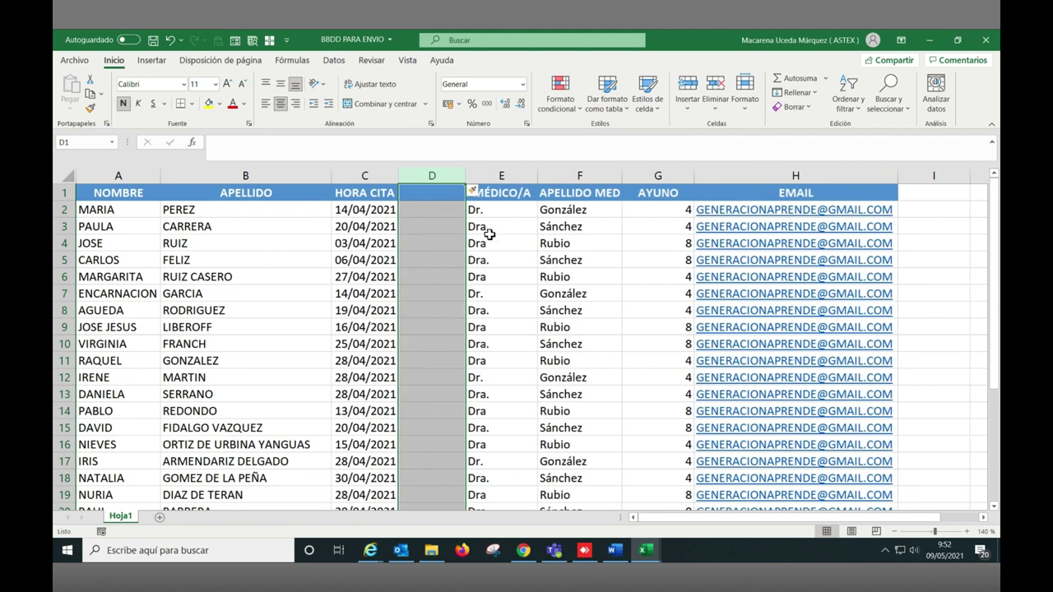
Rename the headers to FECHA in C1 and HORA in D1
click(434, 206)
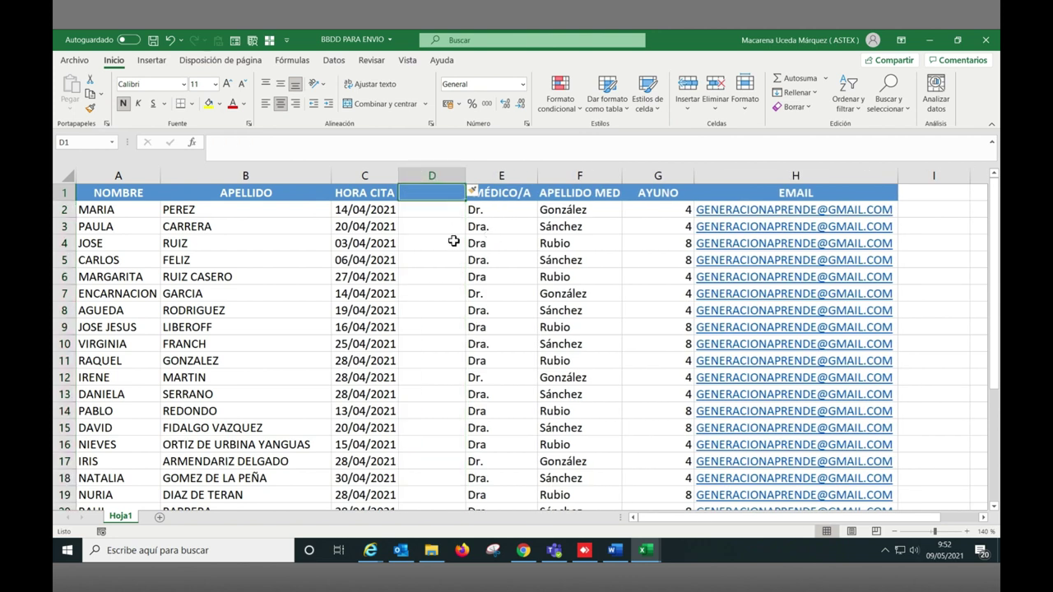
click(369, 190)
text(FECHA)
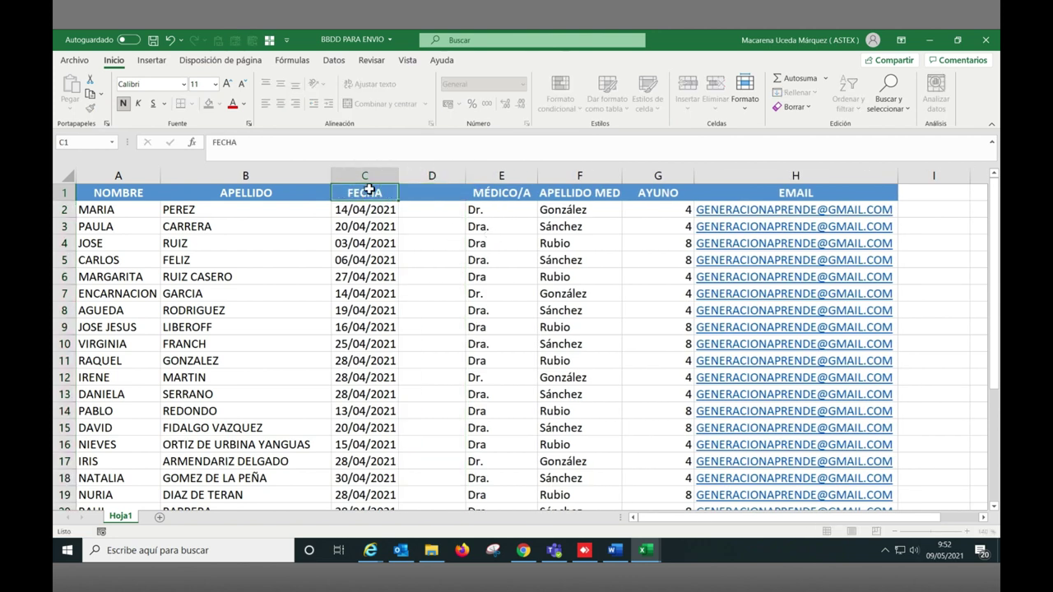
key(Tab)
text(HORA)
key(Return)
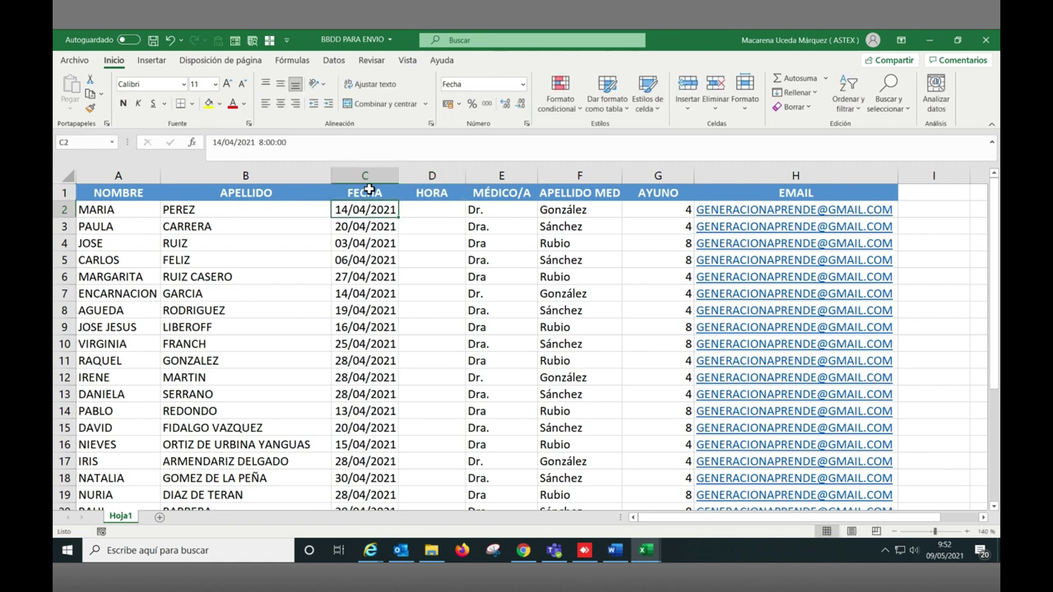
click(367, 176)
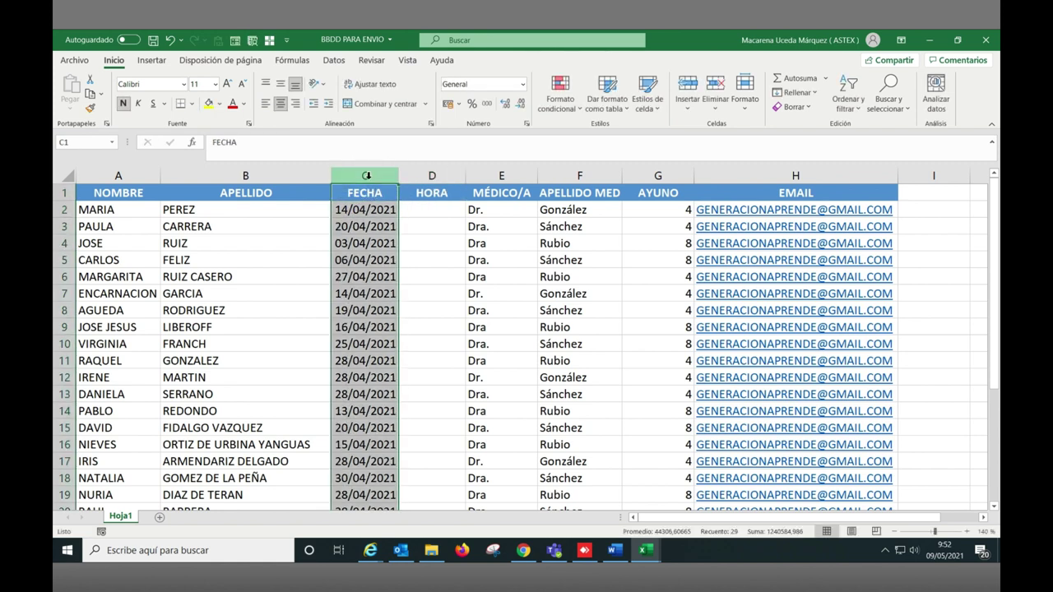
Split column C with Texto en columnas (delimited, Otro, consecutive separators as one), replacing column D
click(336, 62)
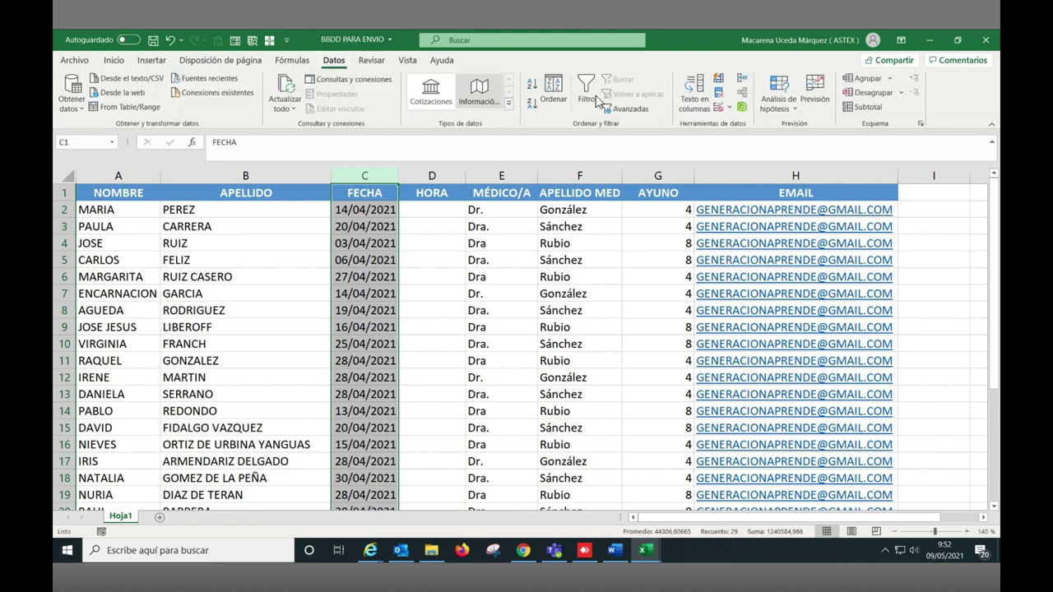
click(694, 101)
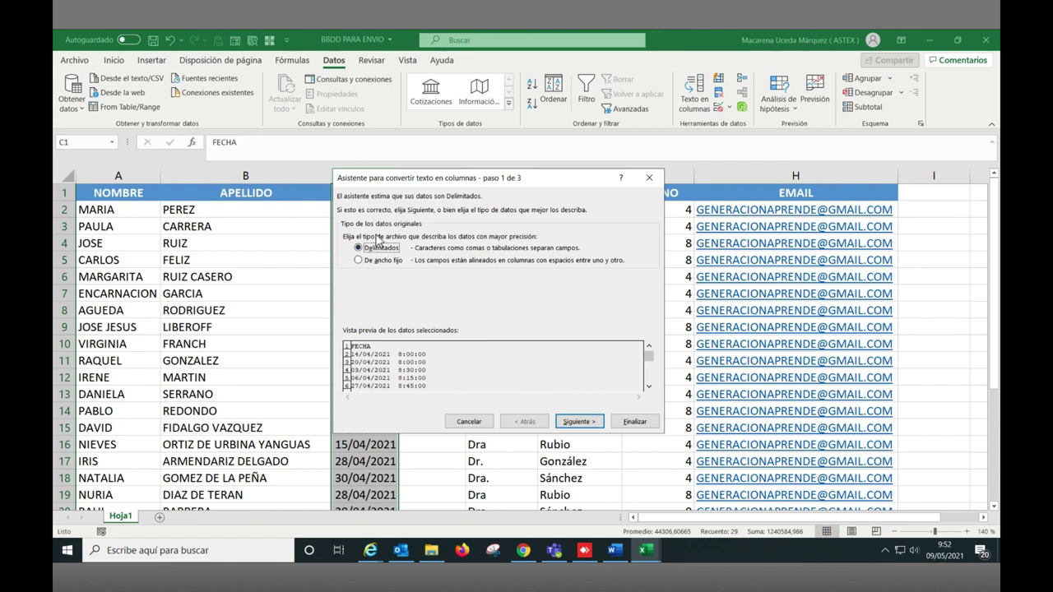
click(383, 262)
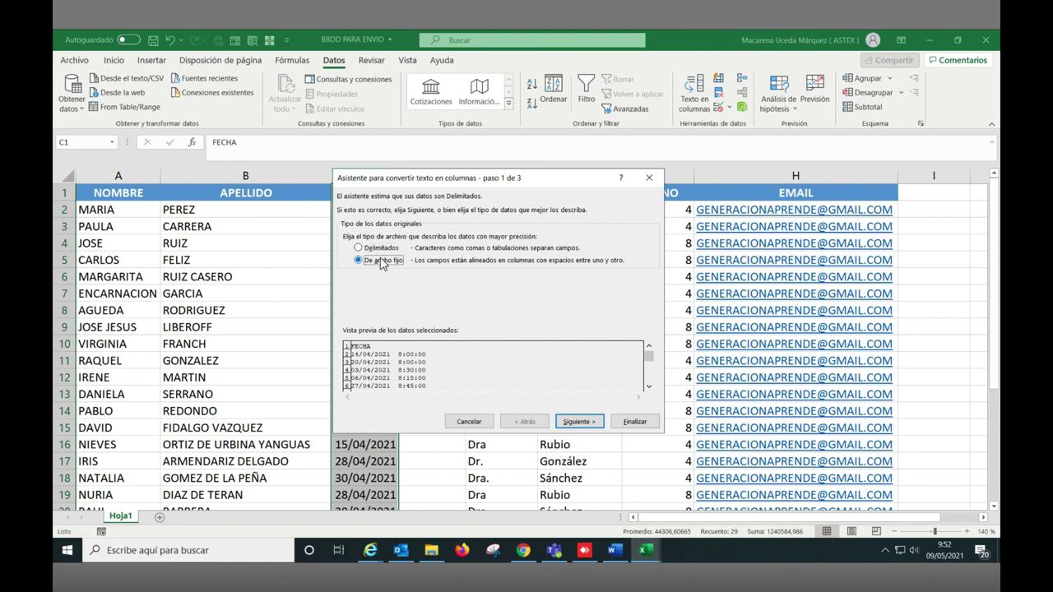
click(359, 248)
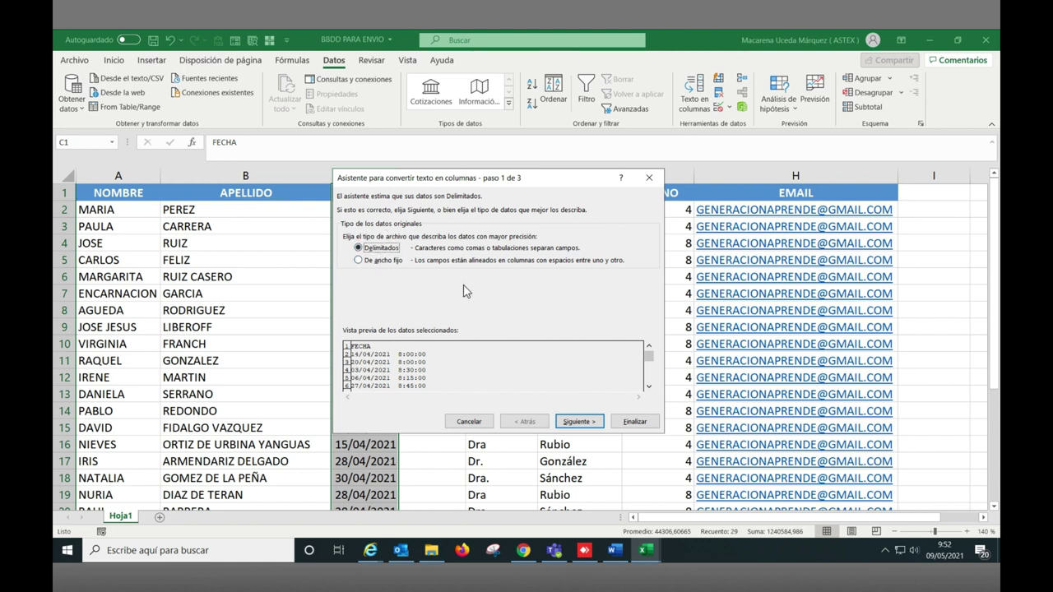
click(574, 424)
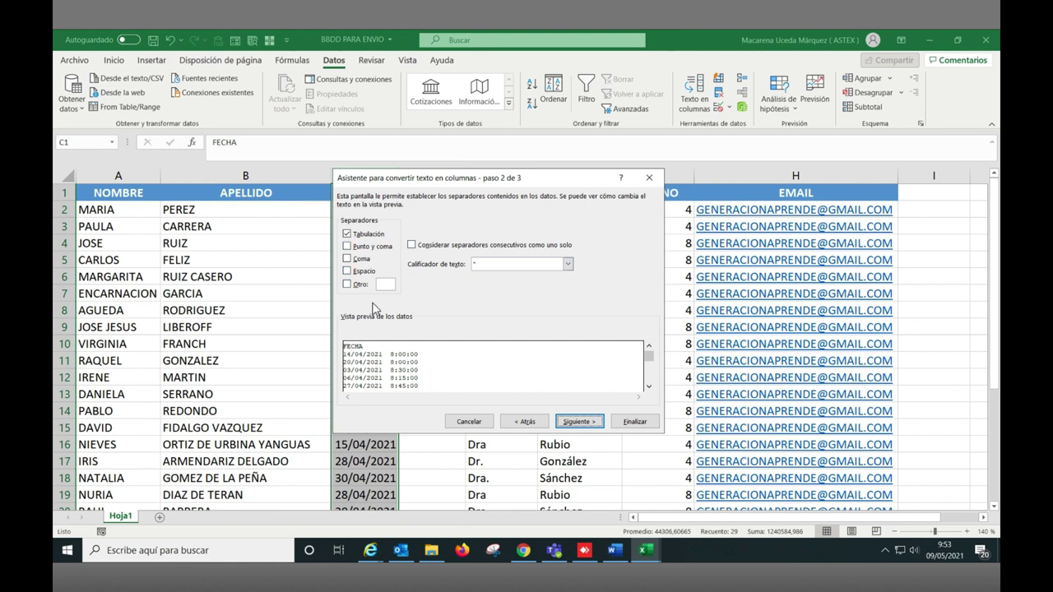
click(347, 284)
key(Tab)
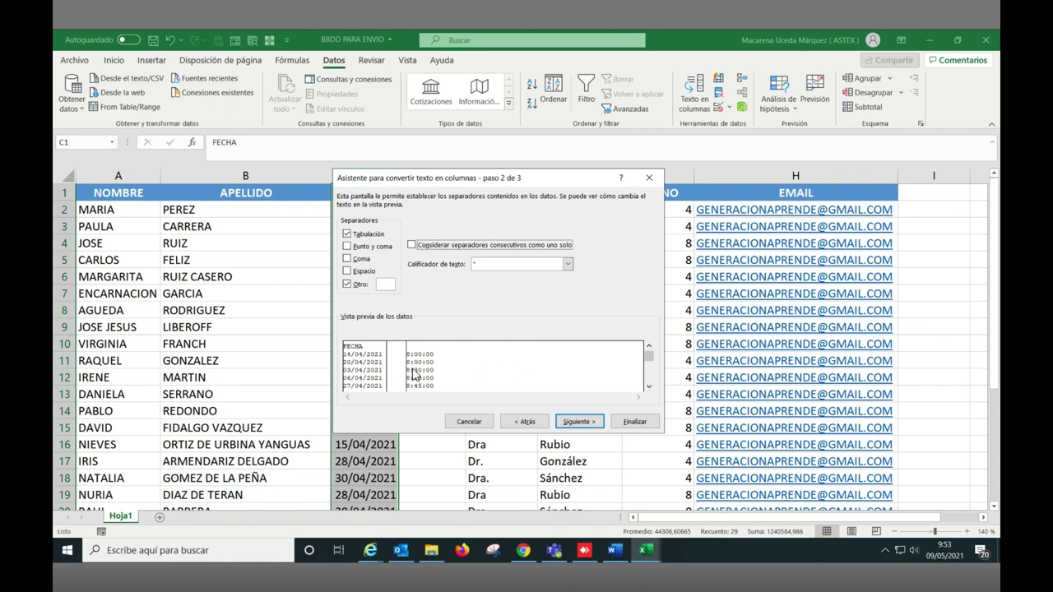
click(412, 244)
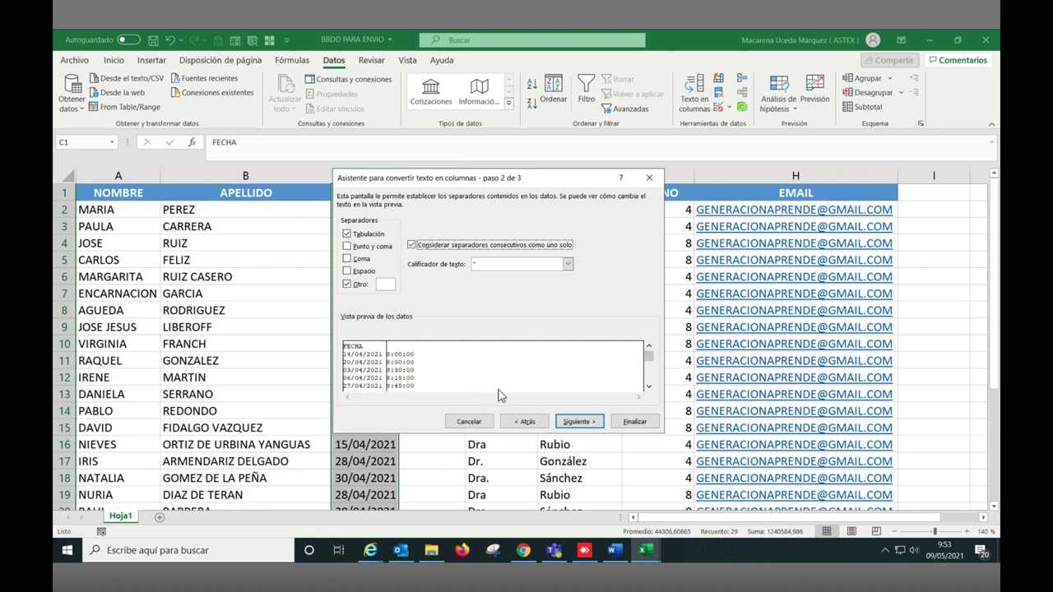
click(581, 425)
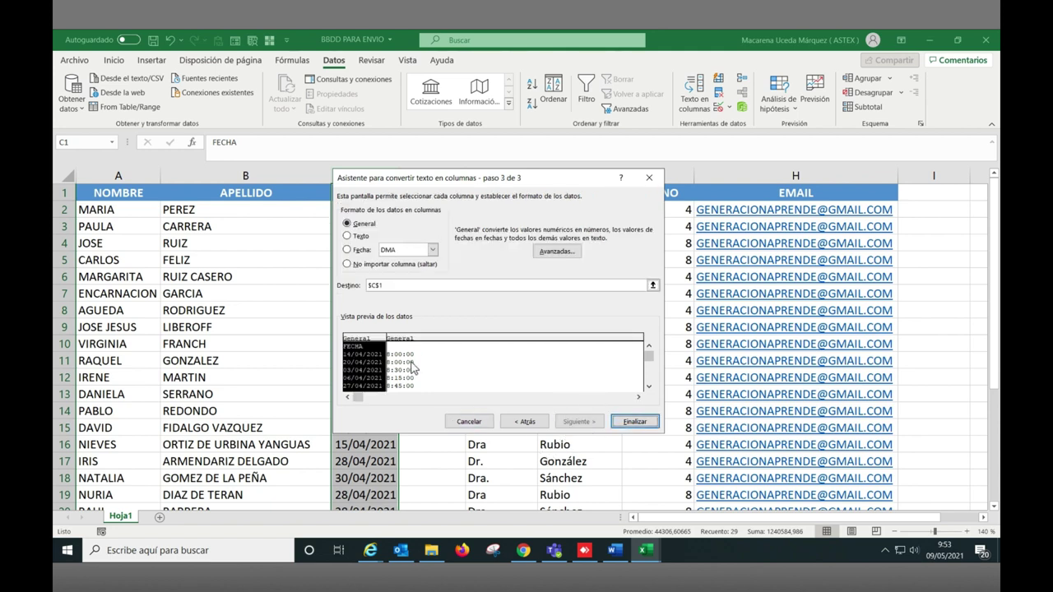
click(635, 422)
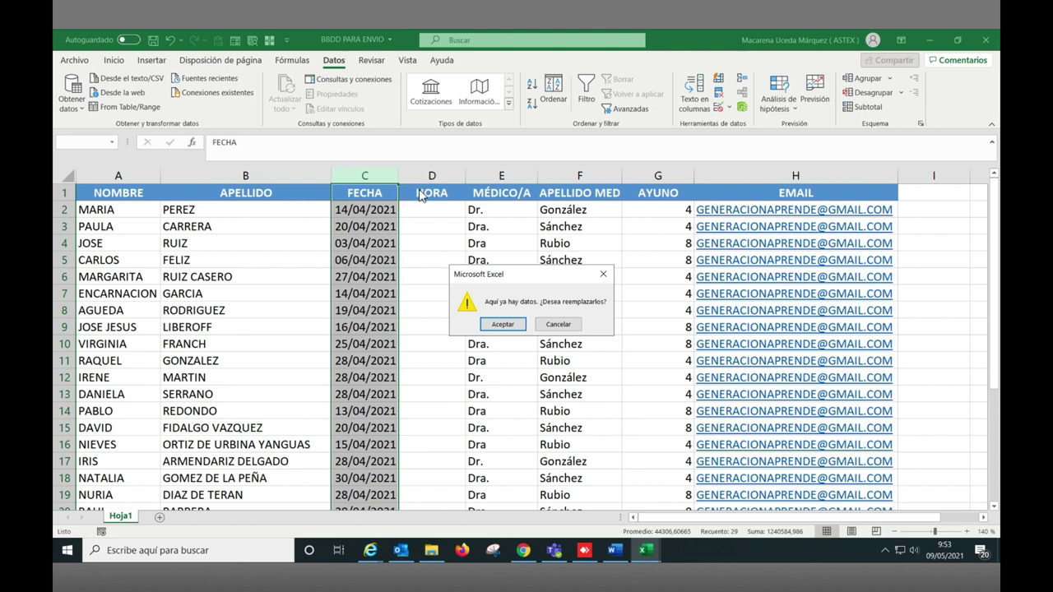
click(502, 326)
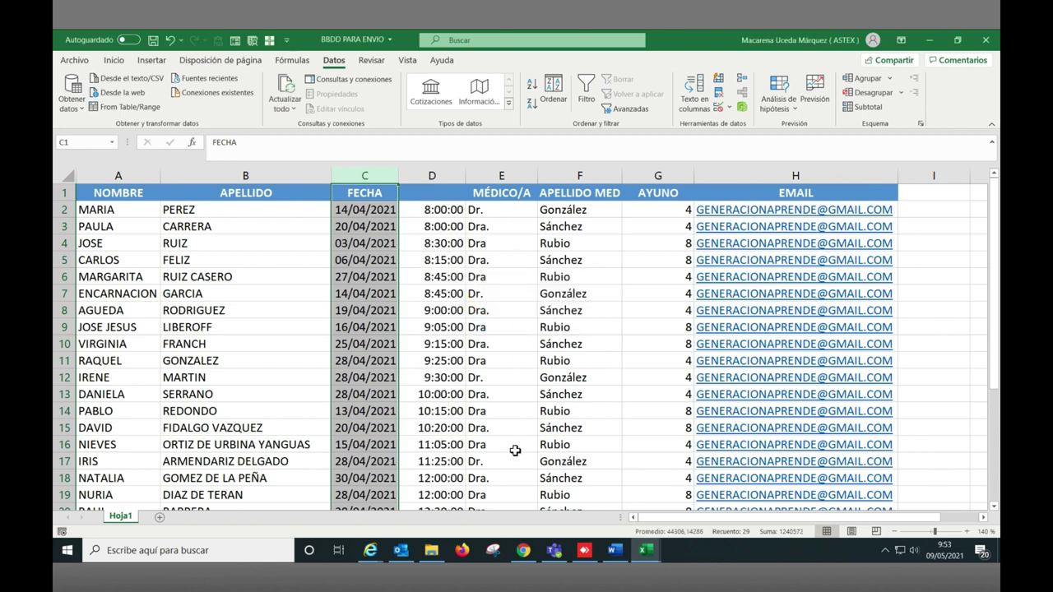
Type HORA back into D1 above the split-out times
click(432, 191)
text(HORA)
key(Return)
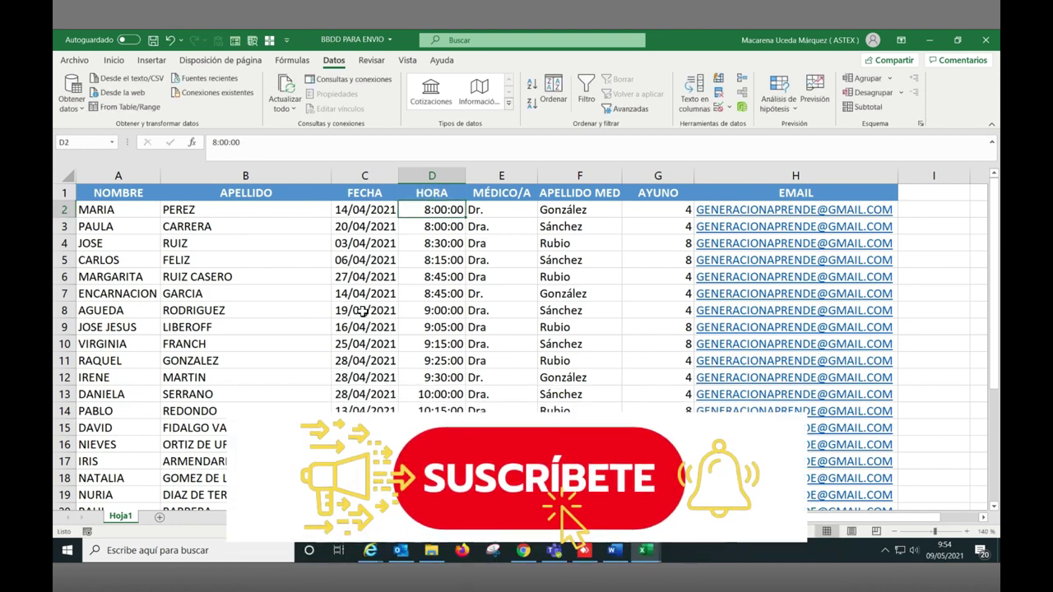
scroll(363, 311, down, 2)
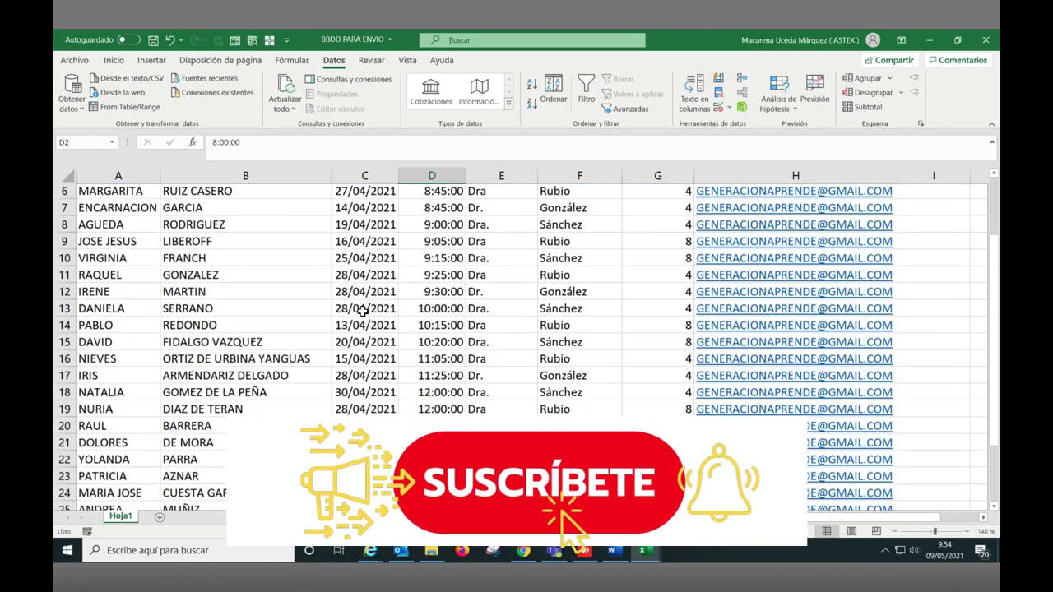
scroll(363, 311, down, 1)
scroll(363, 311, up, 3)
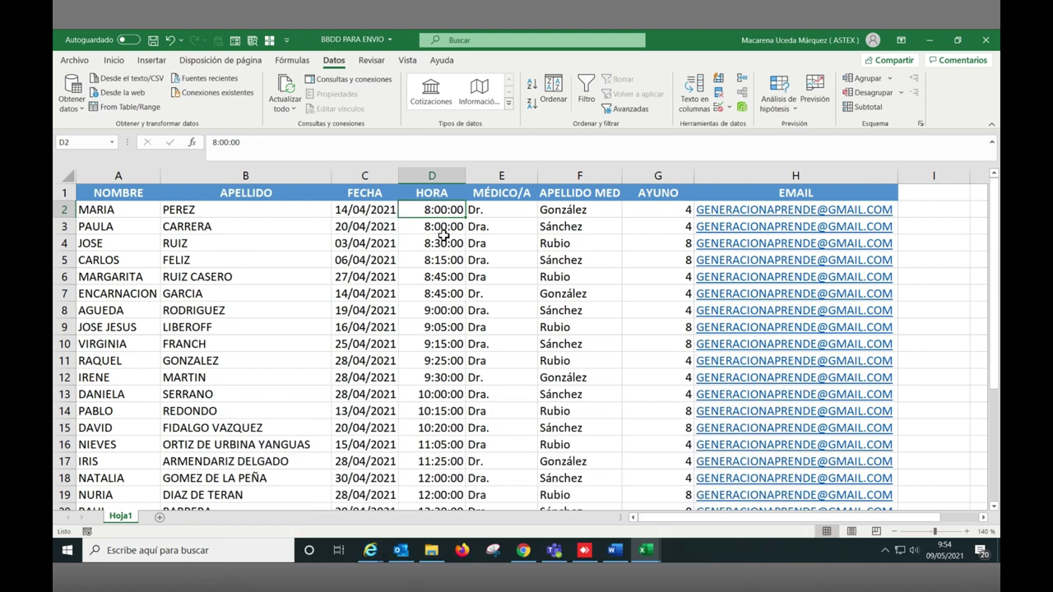
Insert an empty column G before AYUNO and select G2 beside the doctor's title and surname
click(650, 176)
right_click(651, 178)
click(685, 280)
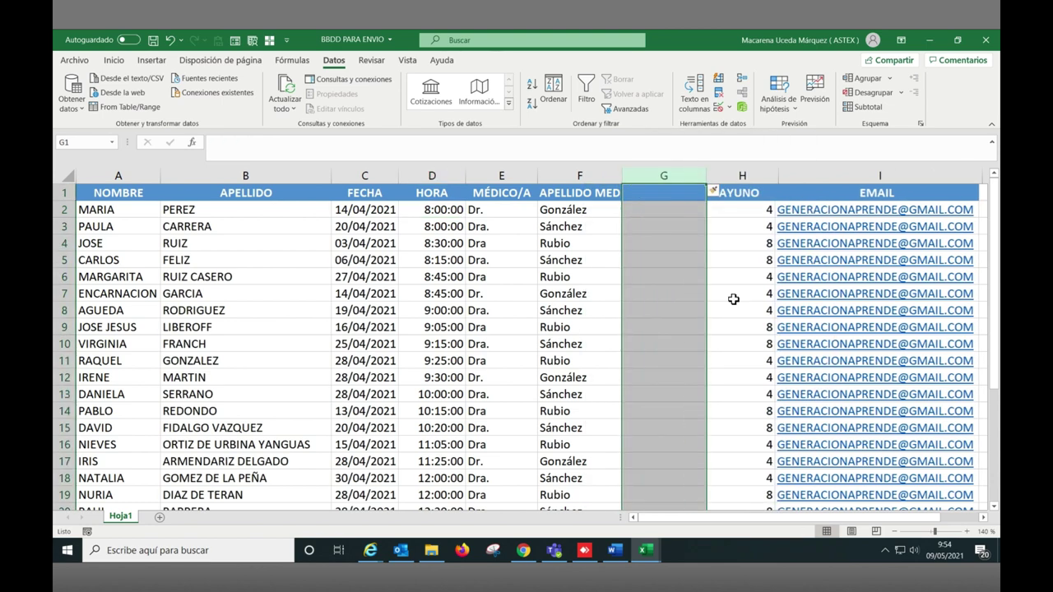
click(660, 210)
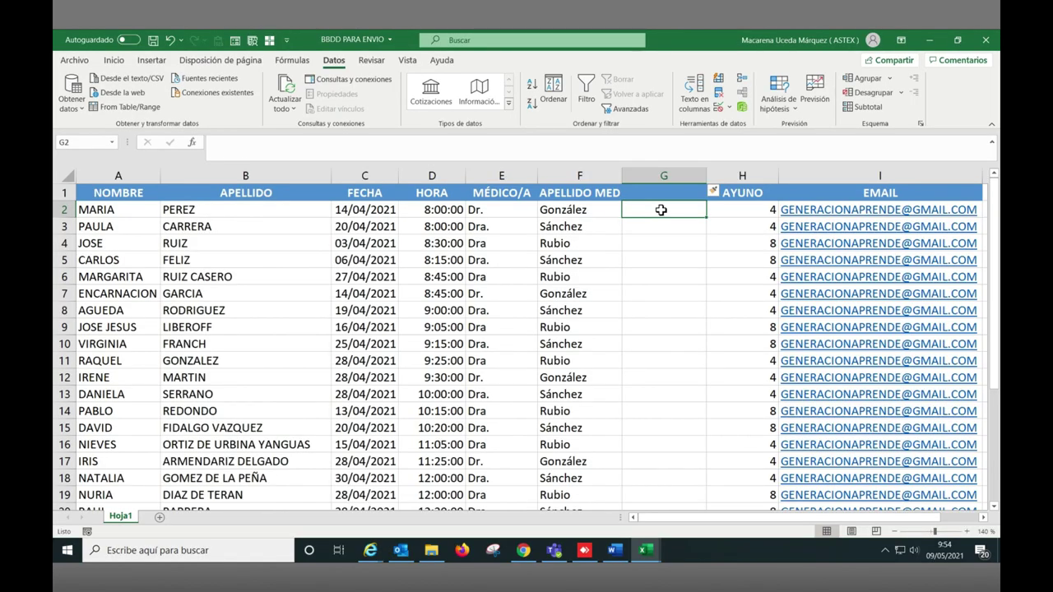
drag(476, 210, 558, 211)
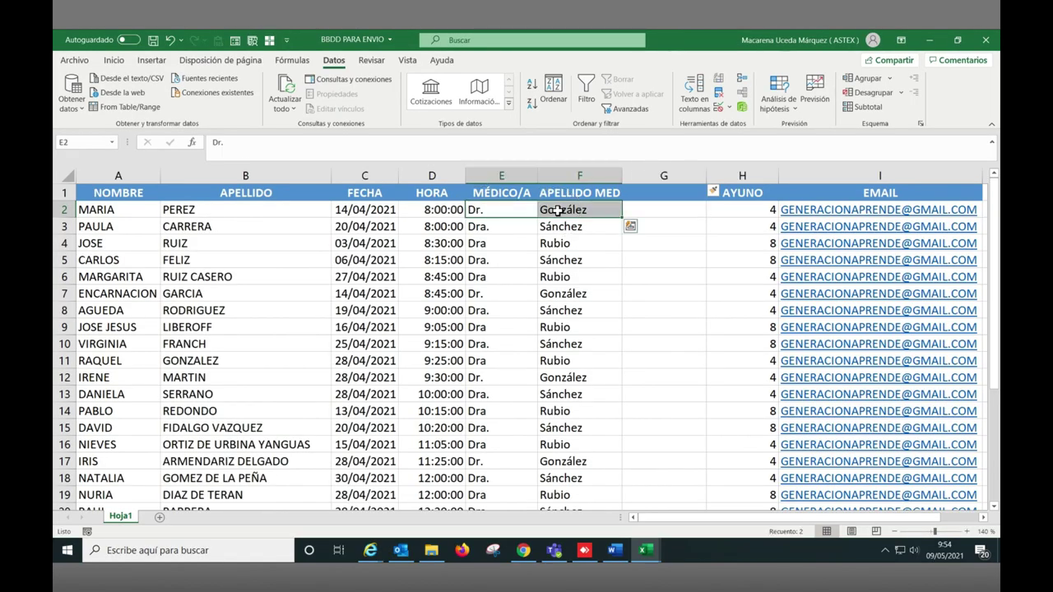
click(647, 210)
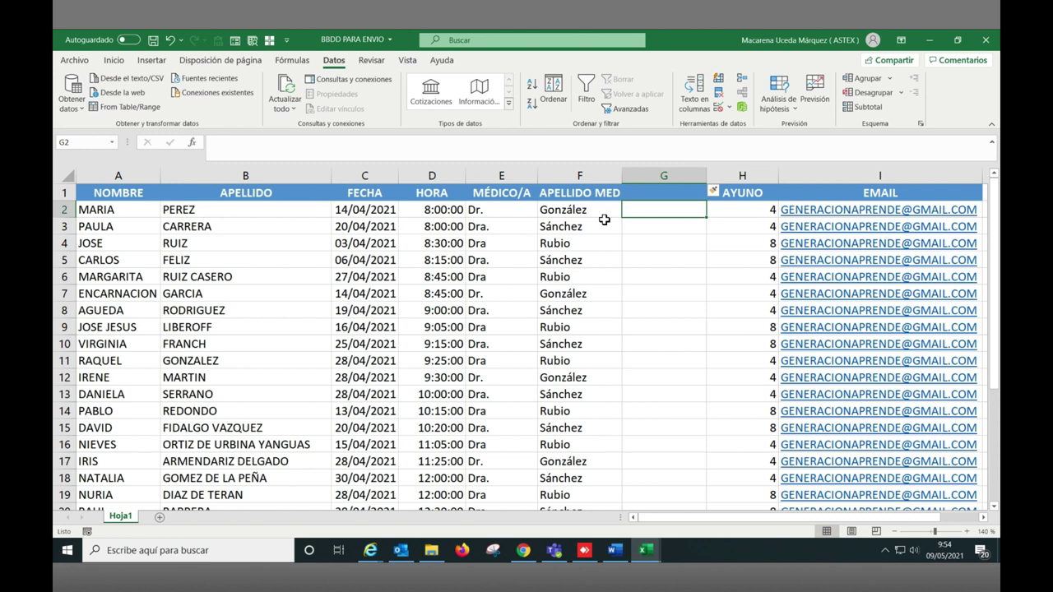
Enter =CONCATENAR(E2;" ";F2) in G2 to join the doctor's title and surname
text(=CONC)
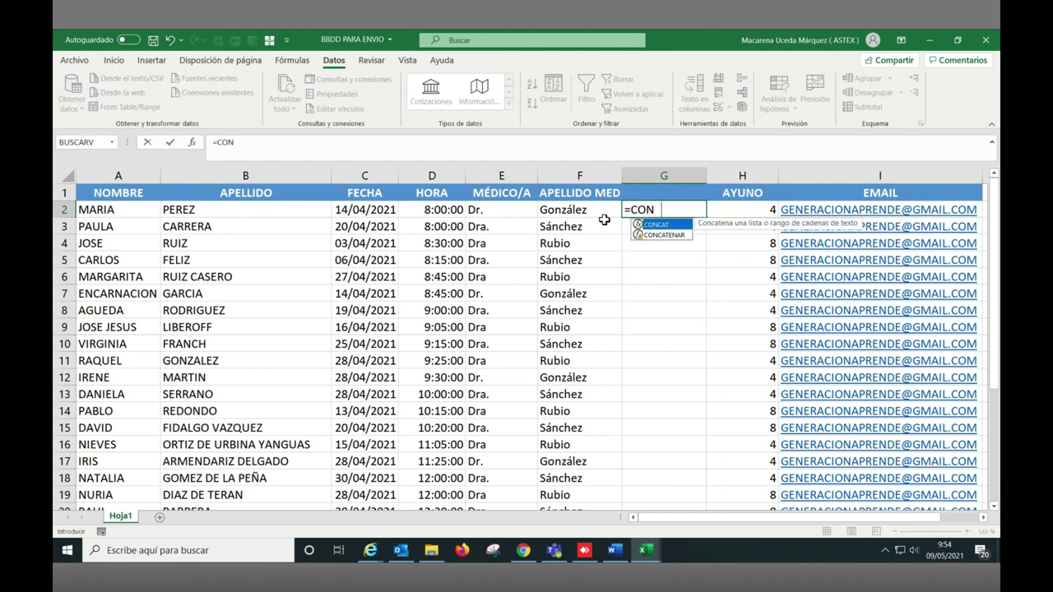
double_click(667, 234)
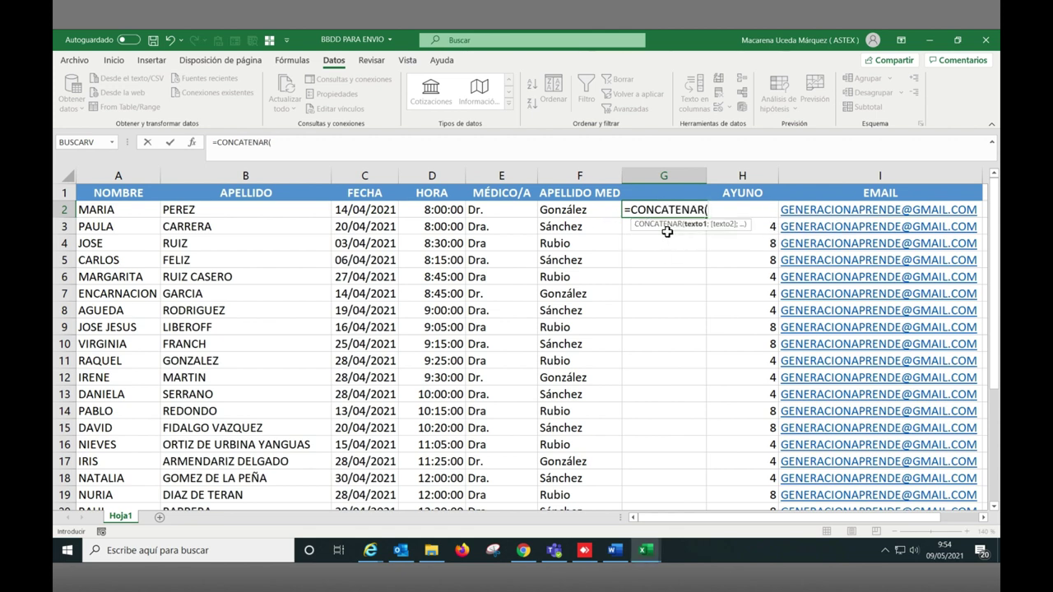
click(509, 211)
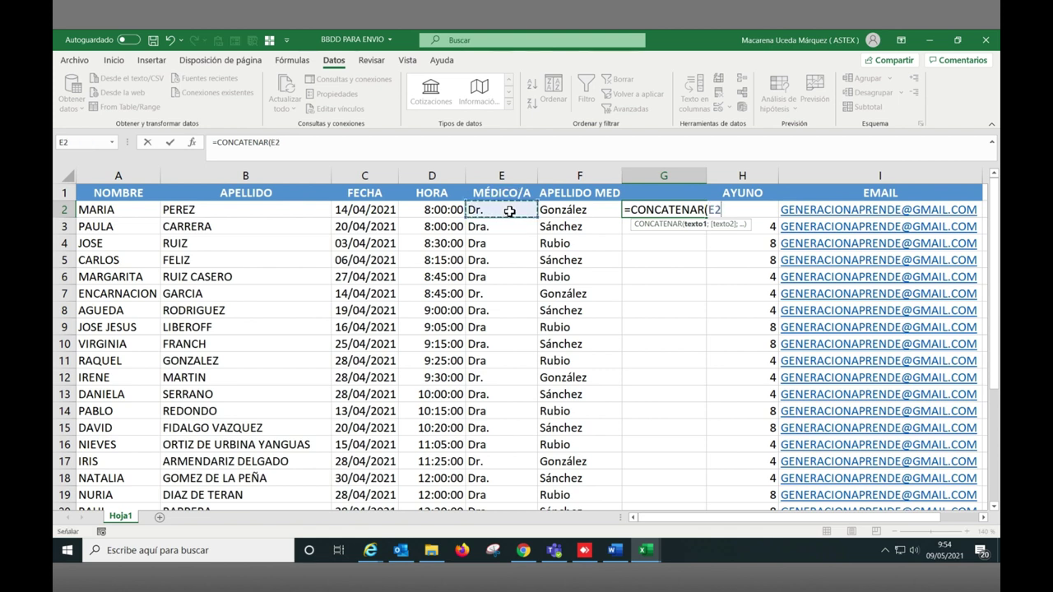
text(;)
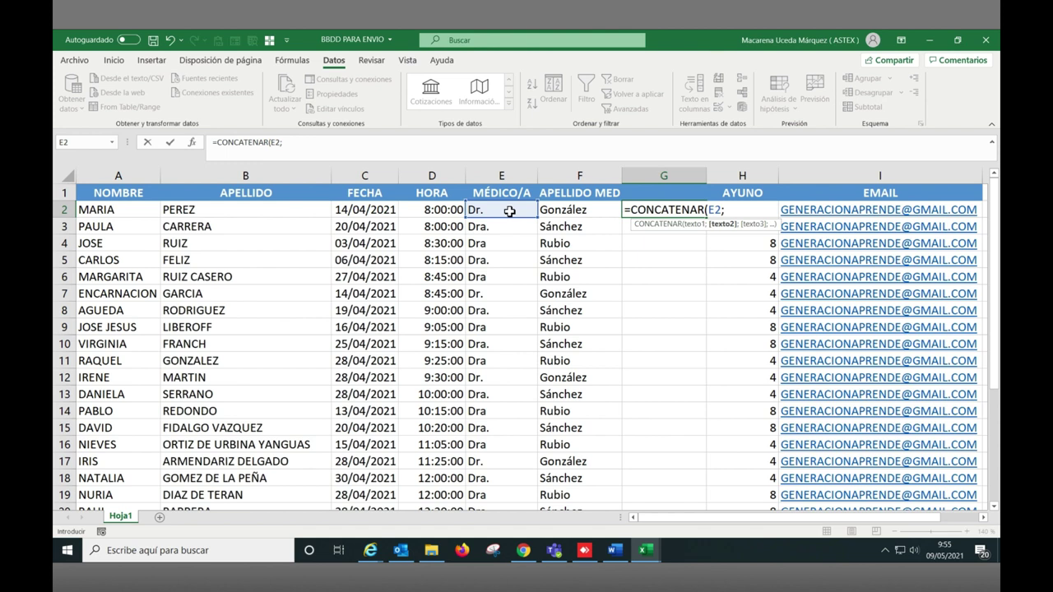
text(" )
text(";)
click(576, 211)
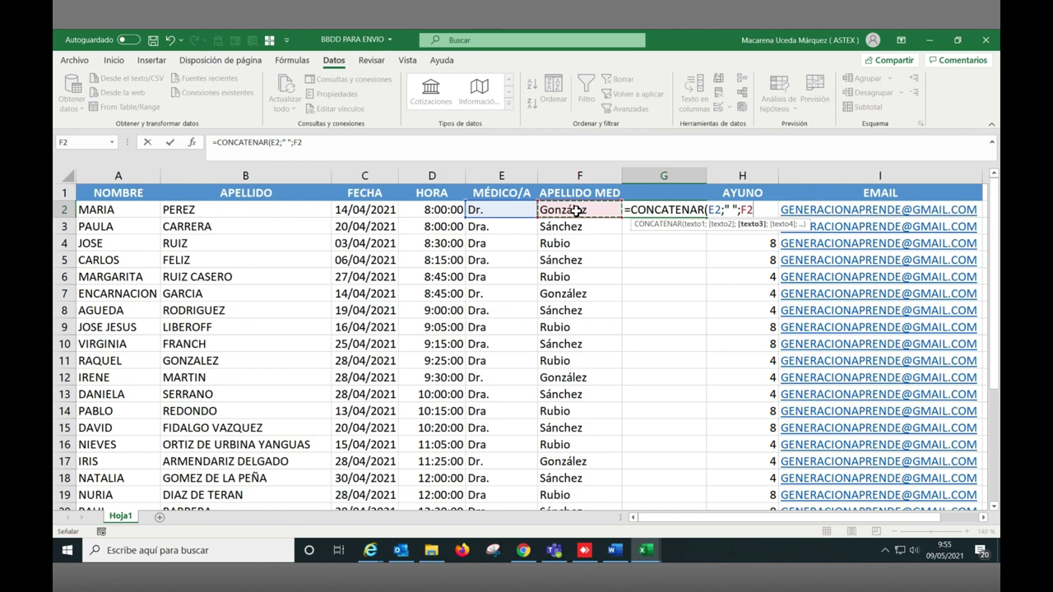
text())
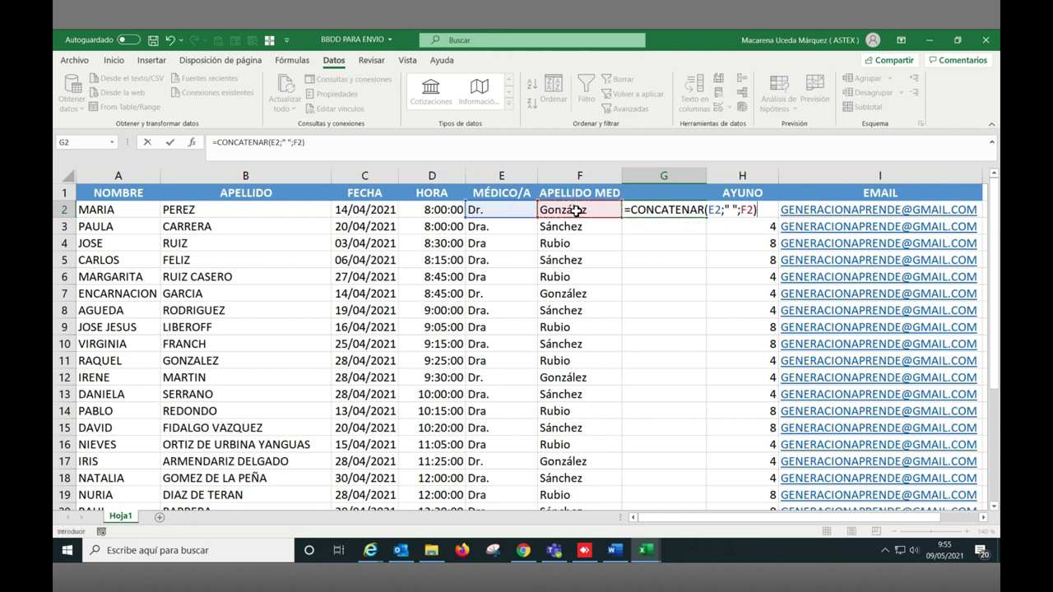
key(Return)
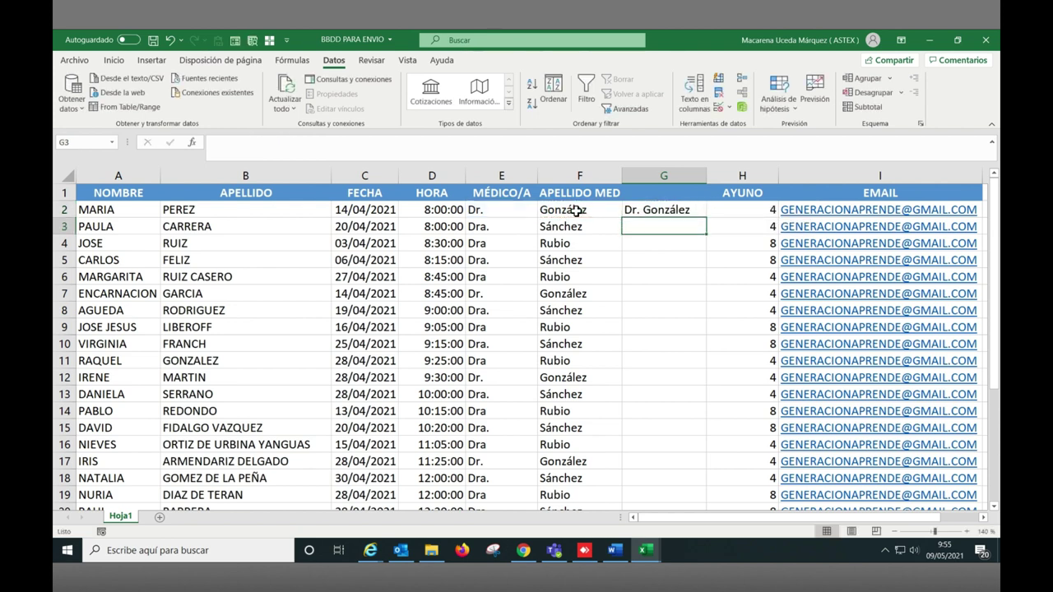
Copy the G2 joining formula down column G with the fill handle
click(697, 210)
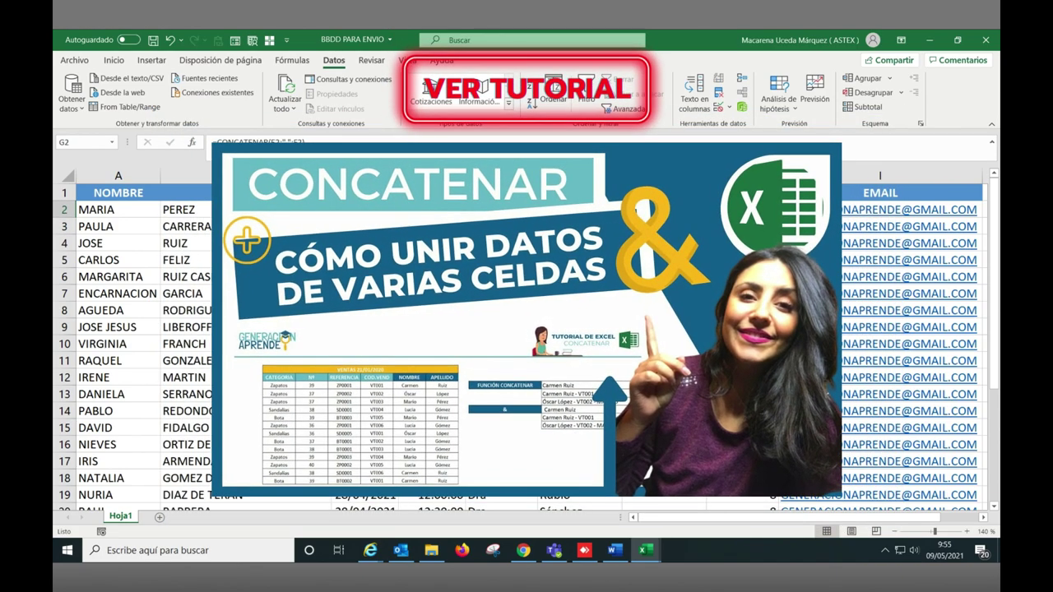
double_click(705, 217)
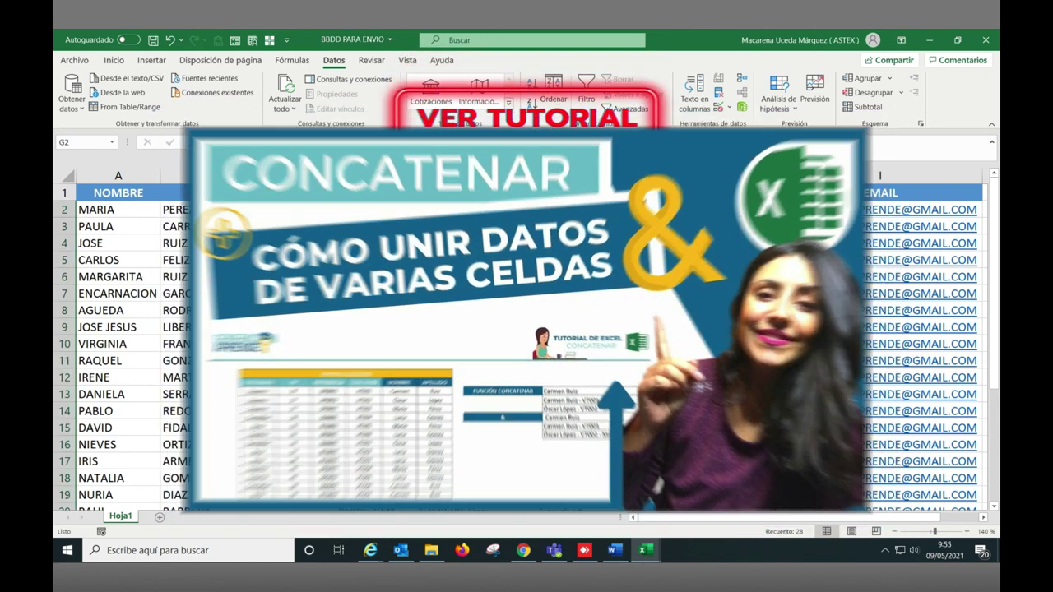
click(667, 192)
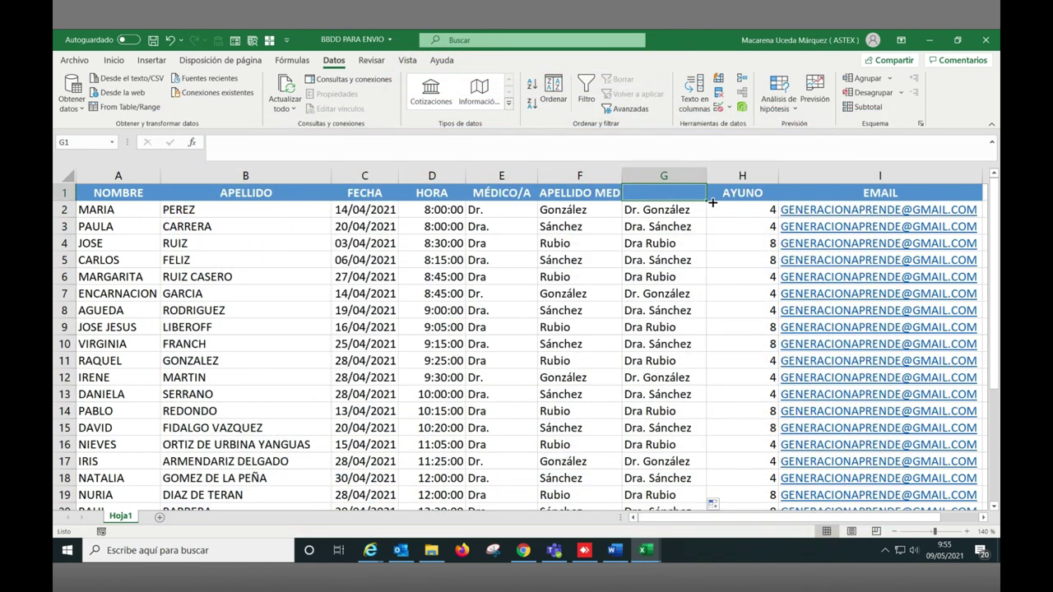
key(Down)
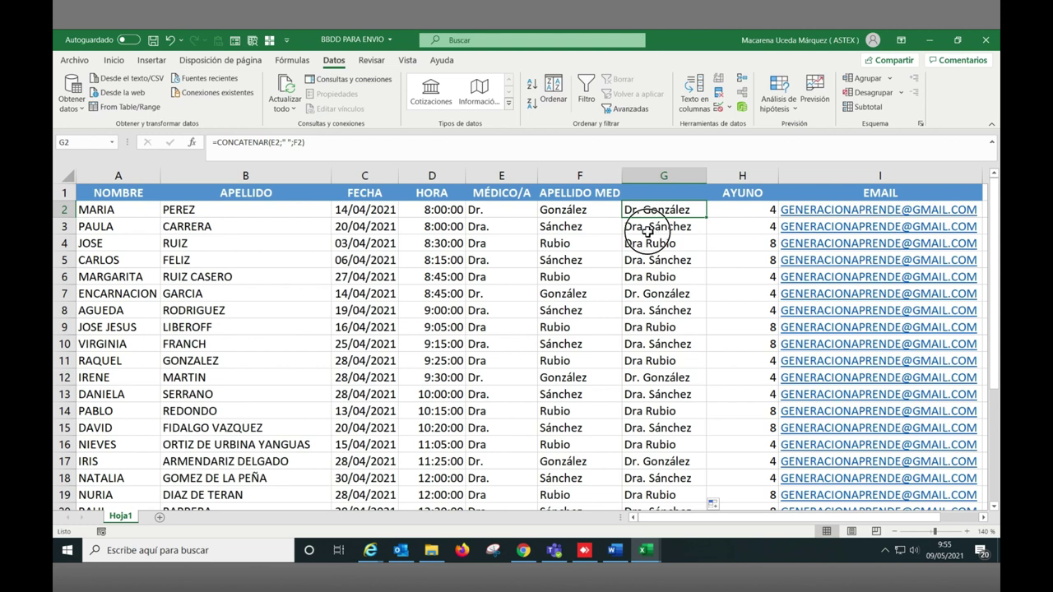
Check the joined names and the formula in G3, G6 and G11
click(663, 226)
click(662, 277)
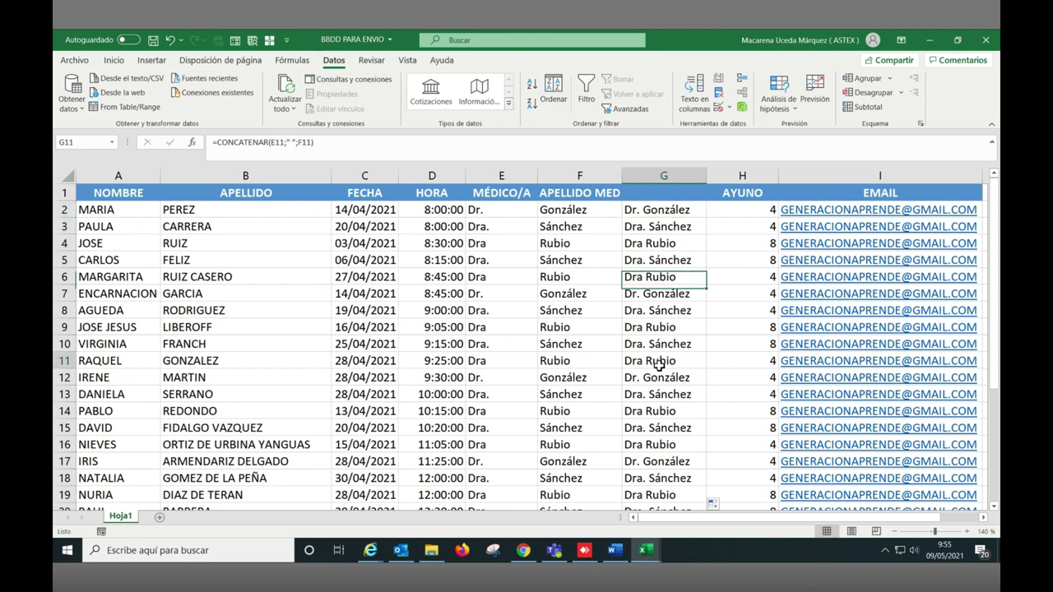
click(662, 360)
drag(234, 142, 332, 141)
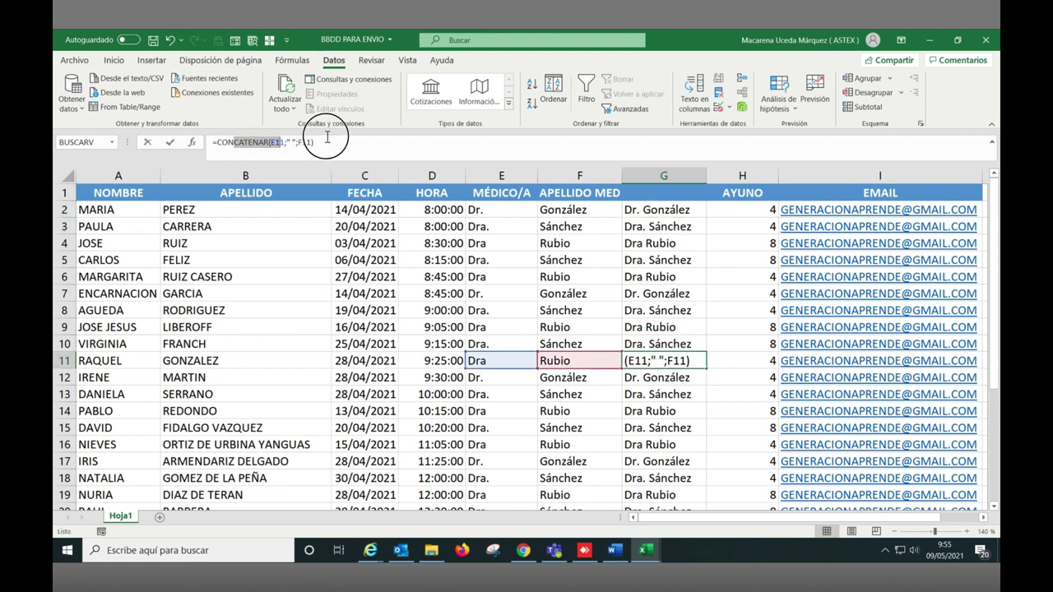
click(683, 209)
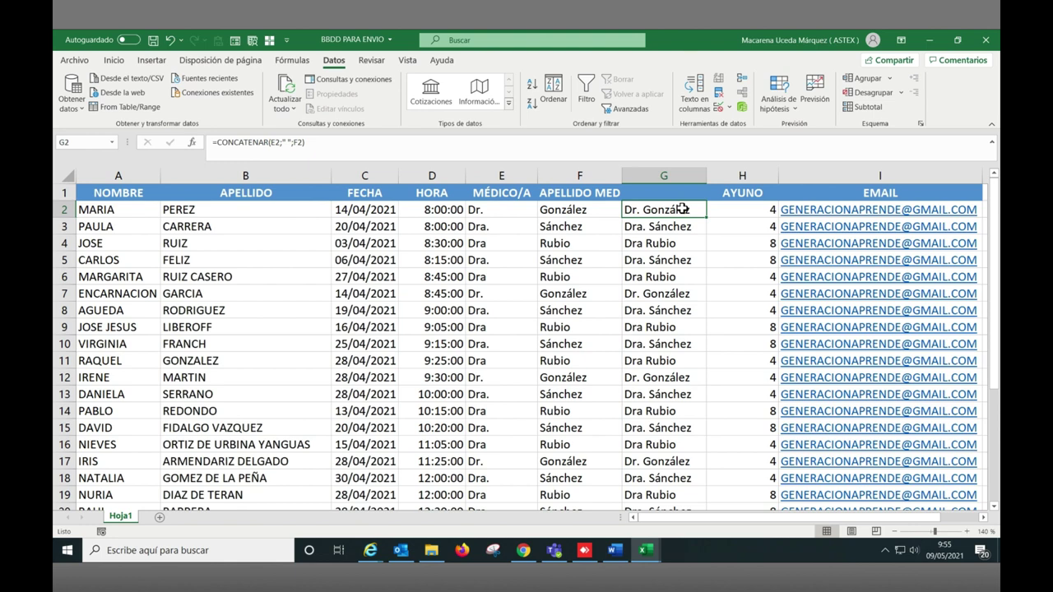
Fill G2 down to row 29, then copy G2:G29 and paste it back as values
double_click(705, 217)
scroll(683, 209, up, 1)
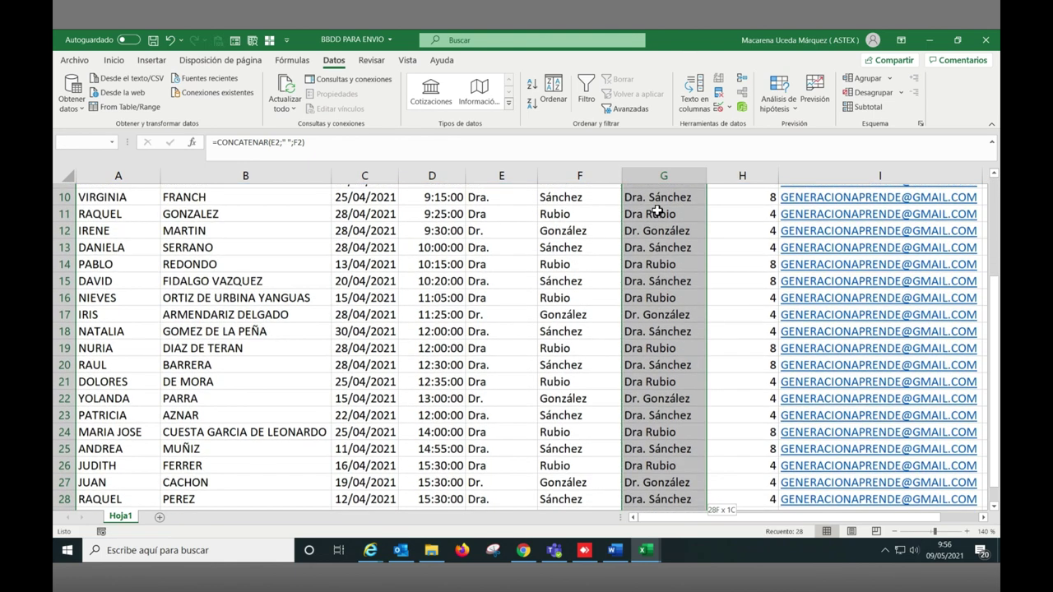
scroll(691, 205, down, 1)
key(ctrl+c)
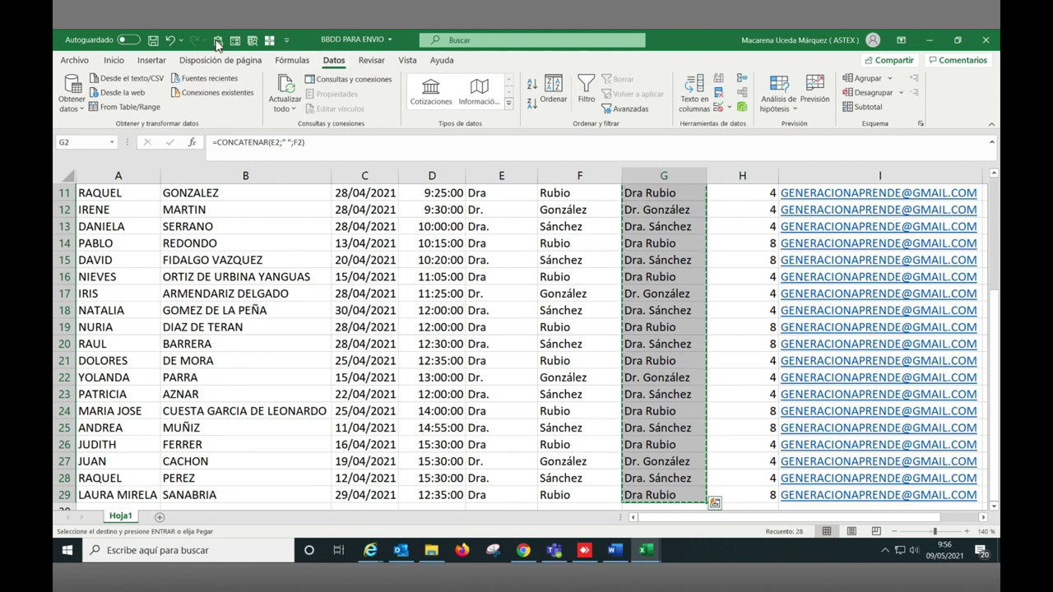
click(217, 41)
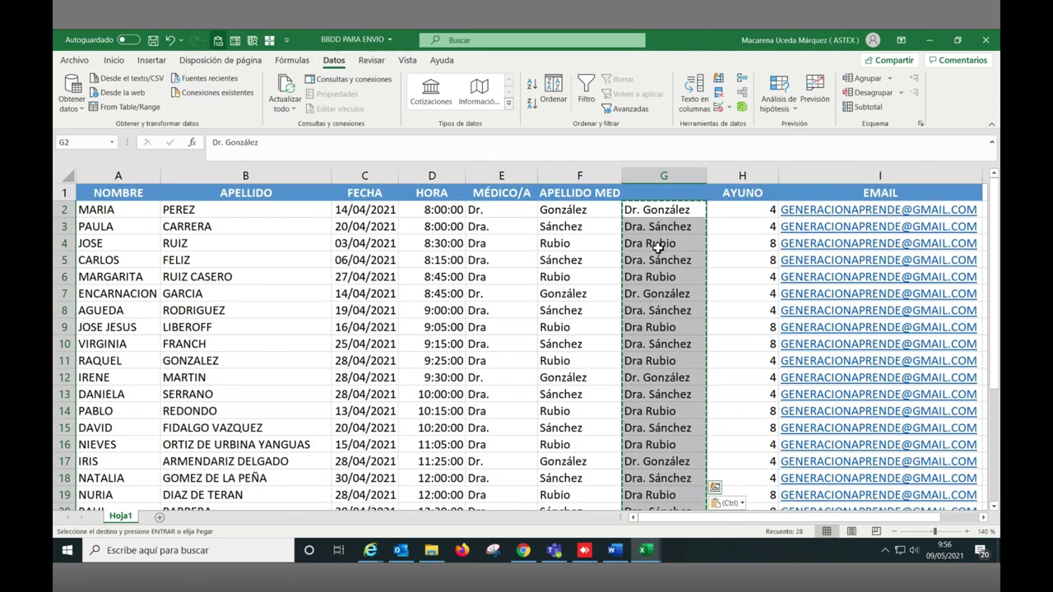
click(662, 229)
Enter 'junto' as the header in cell G1
click(672, 195)
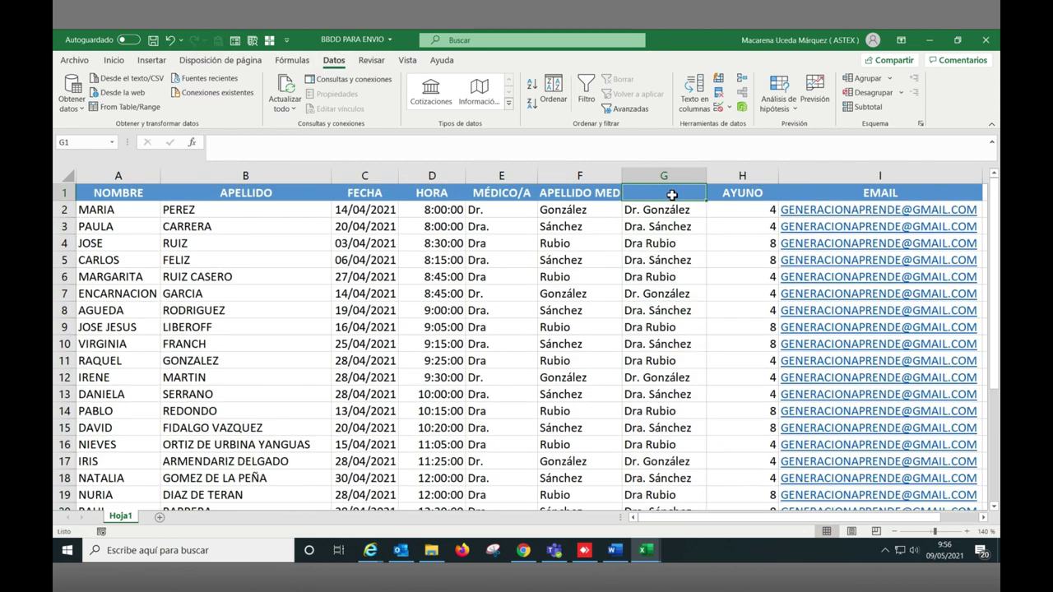
key(Return)
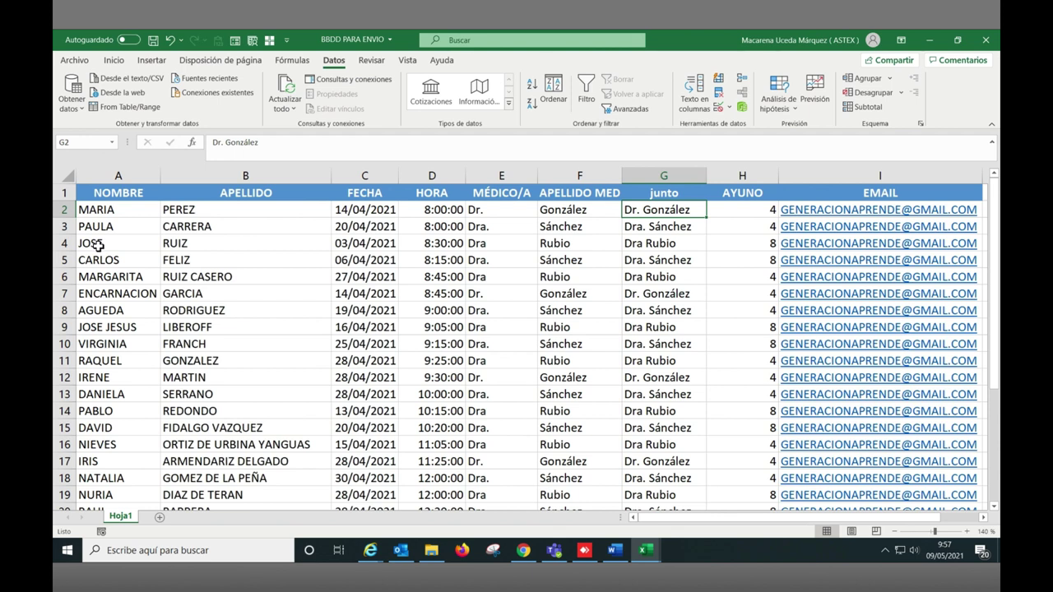
Insert a new column B and enter =NOMPROPIO(A2) in B2
right_click(207, 177)
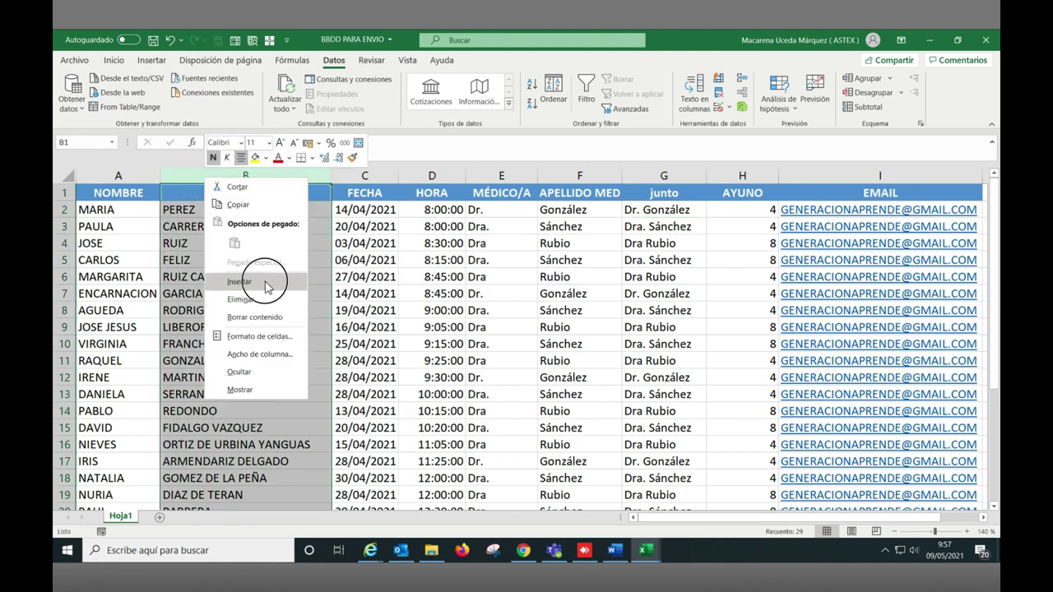
click(266, 287)
click(187, 206)
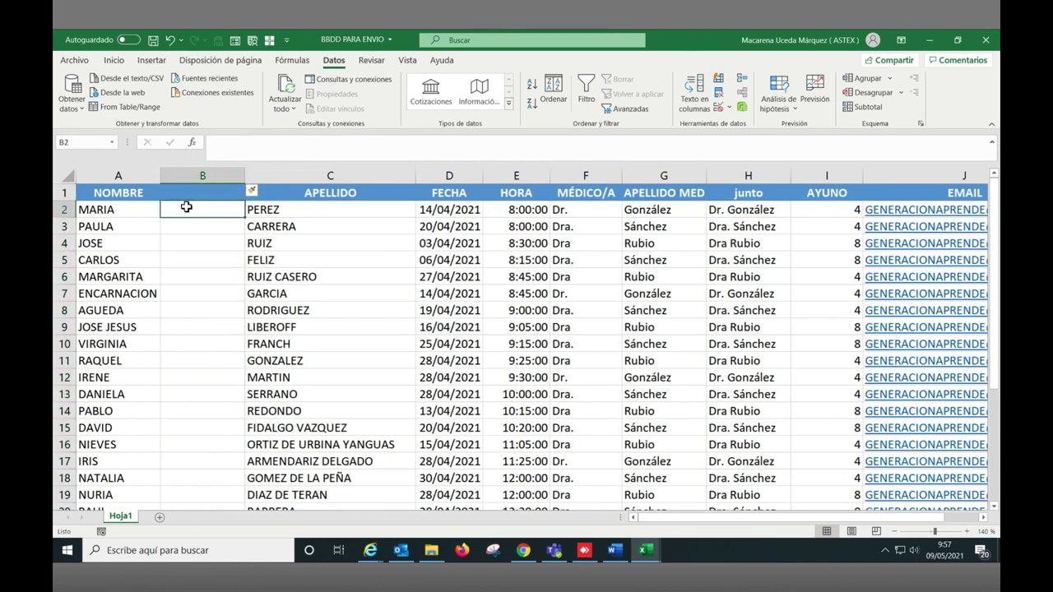
text(=)
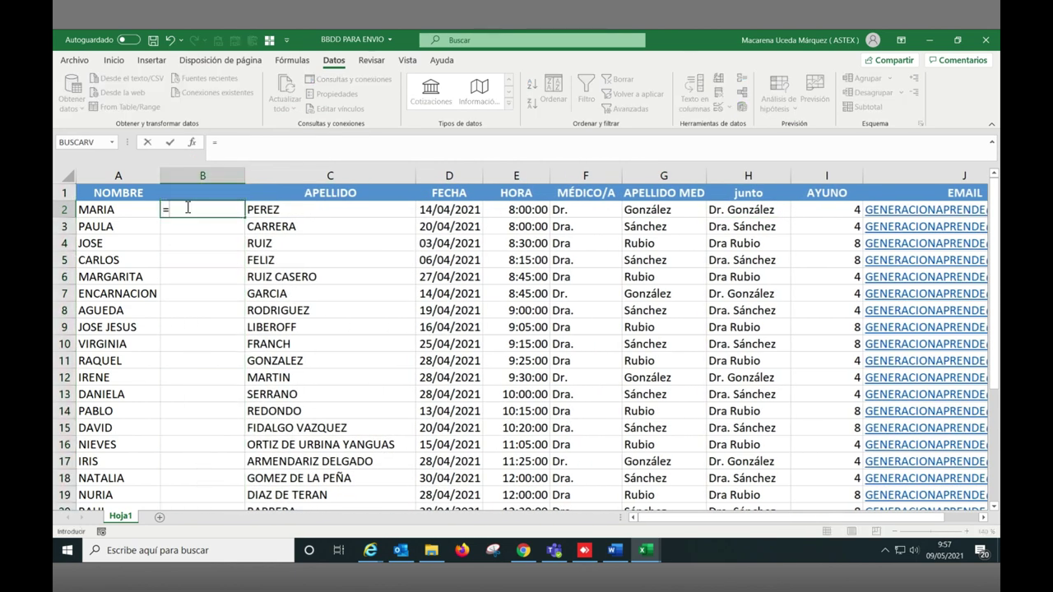
text(NOM)
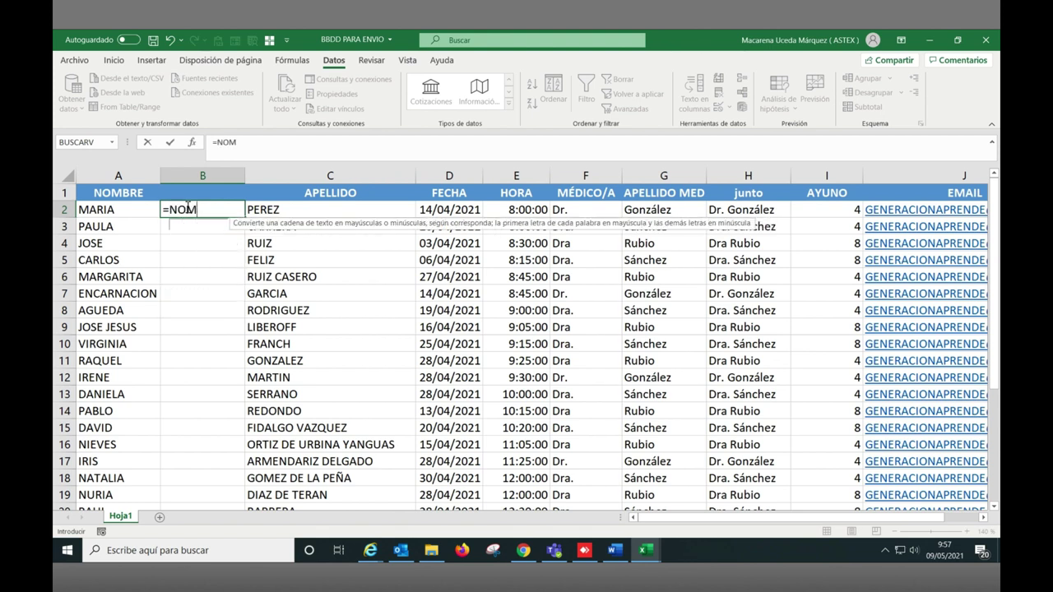
text(PR)
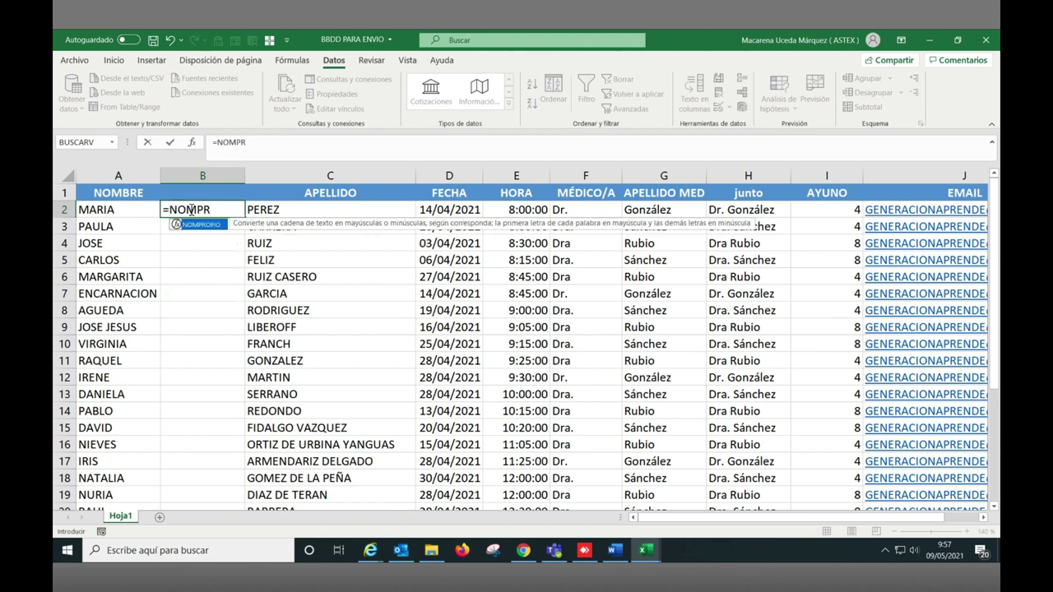
double_click(197, 225)
click(134, 210)
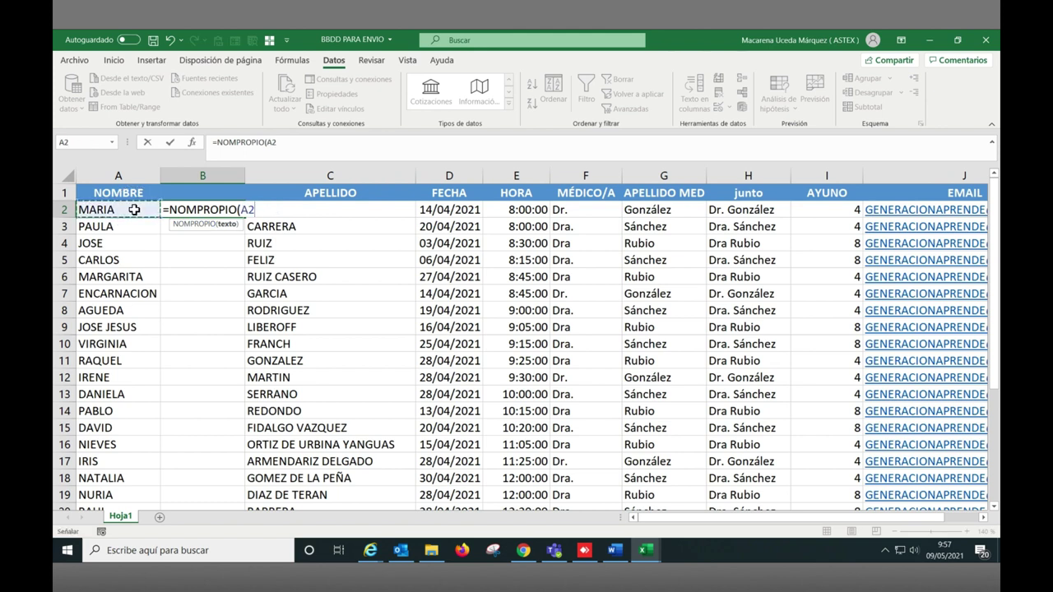
text())
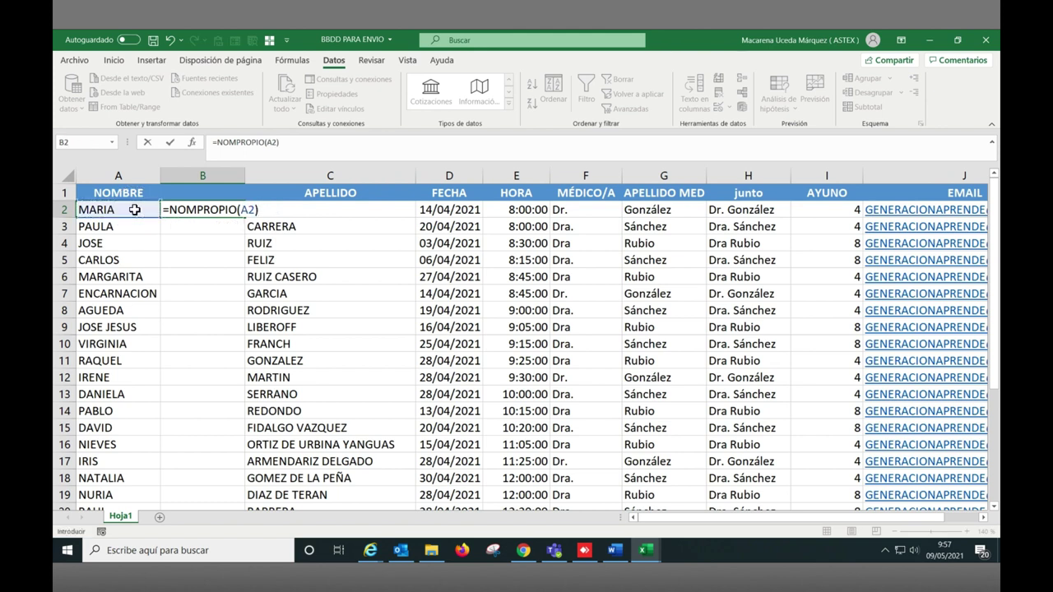
key(Return)
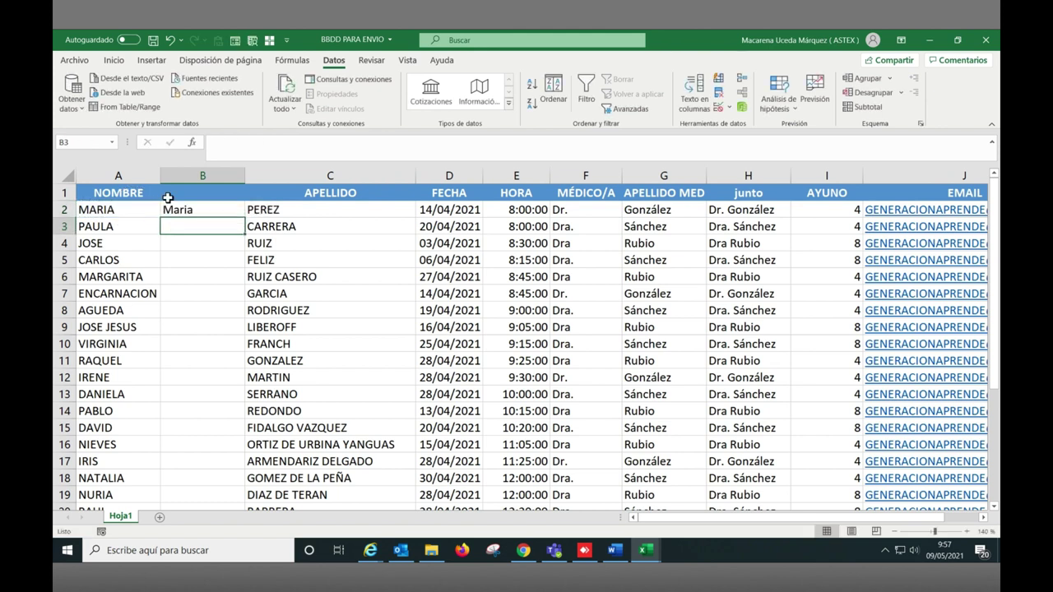
Copy the NOMPROPIO formula down column B to row 29
click(235, 210)
double_click(242, 216)
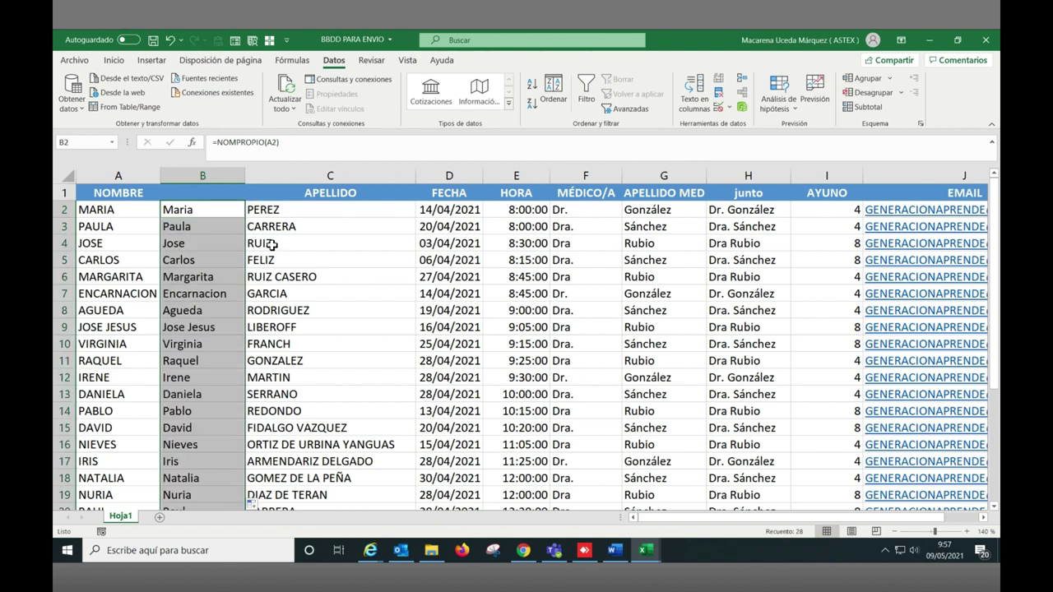
scroll(271, 244, down, 1)
scroll(271, 244, down, 3)
scroll(272, 245, down, 2)
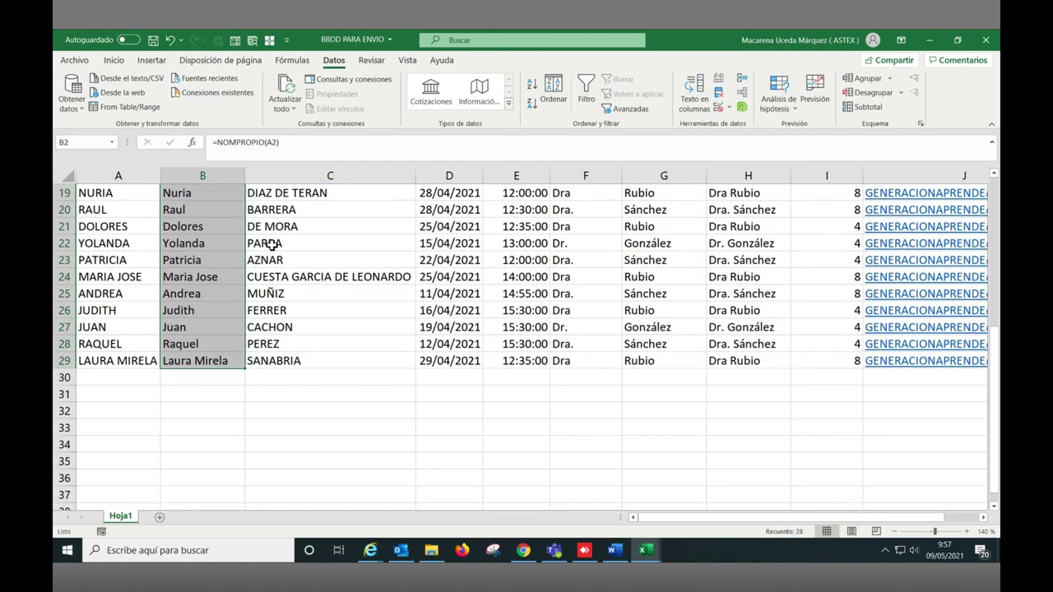
scroll(272, 245, down, 5)
scroll(272, 244, up, 11)
click(194, 212)
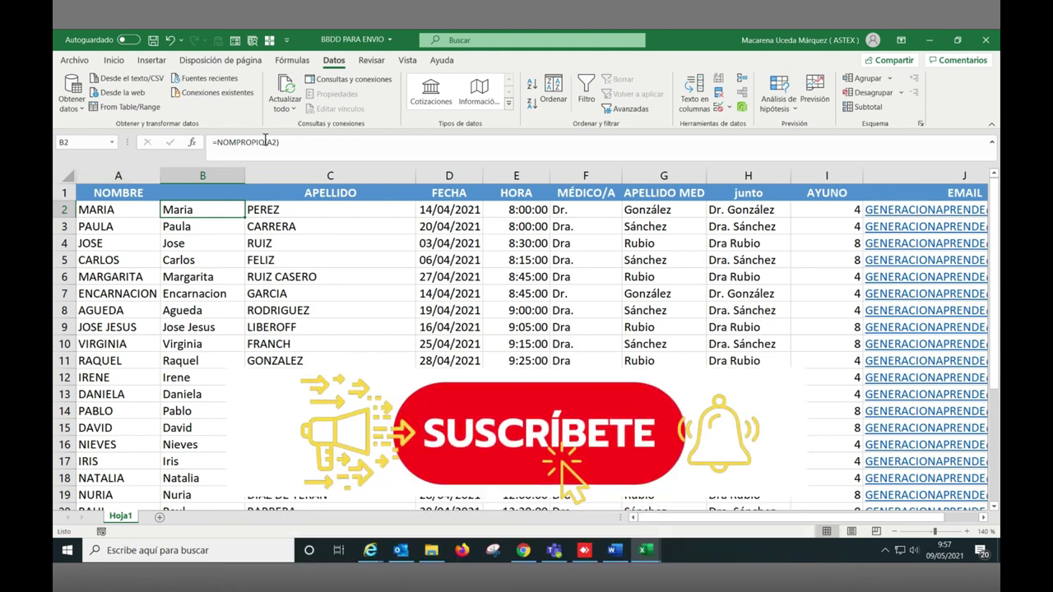
Change B2 to =MINUSC(A2) and drag it down to row 14
drag(266, 142, 220, 142)
text(M)
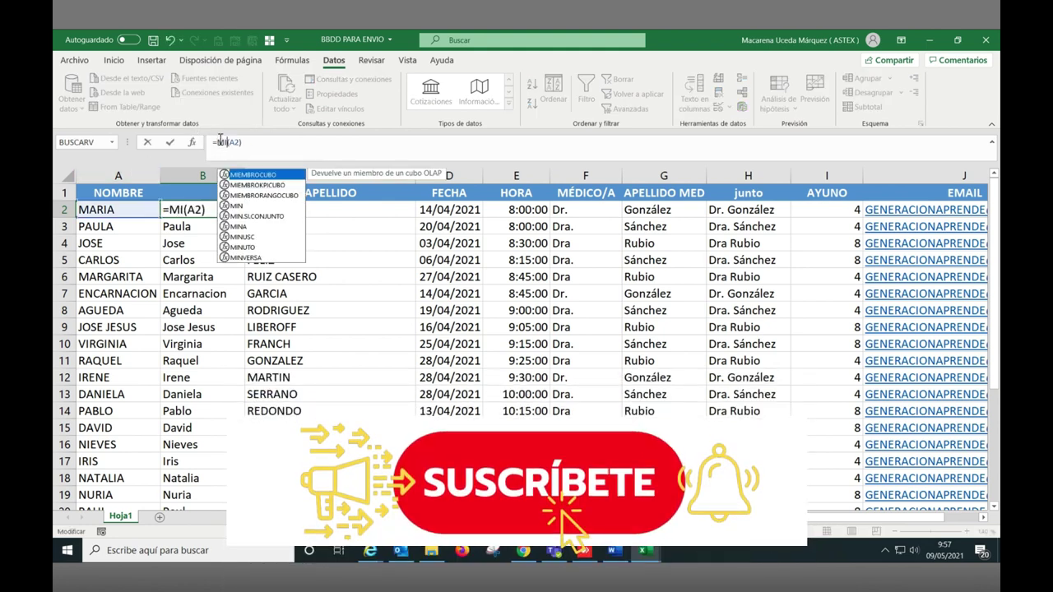
text(INU)
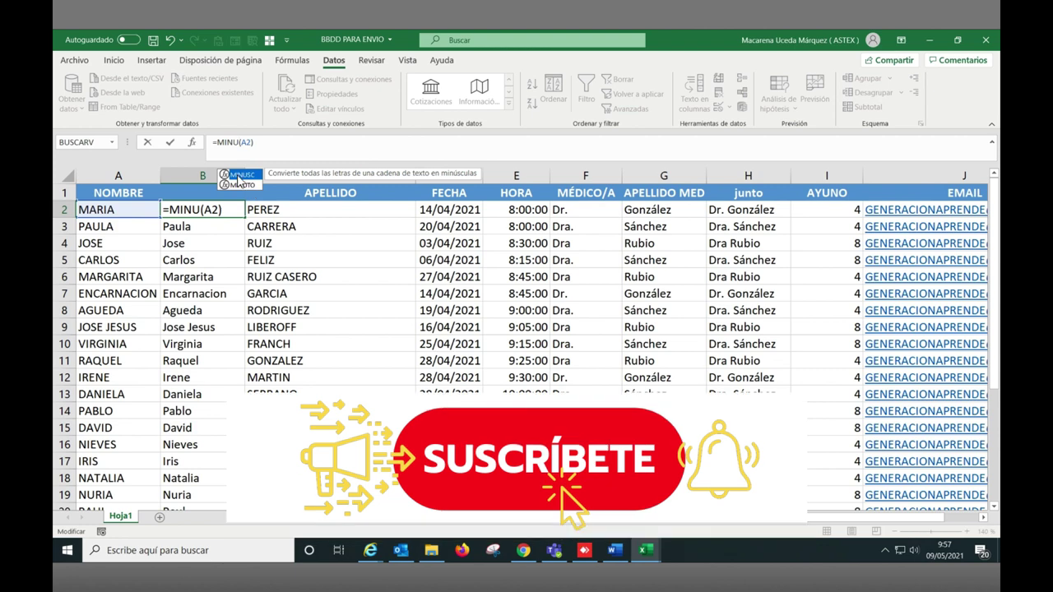
double_click(241, 174)
click(242, 214)
drag(242, 214, 235, 411)
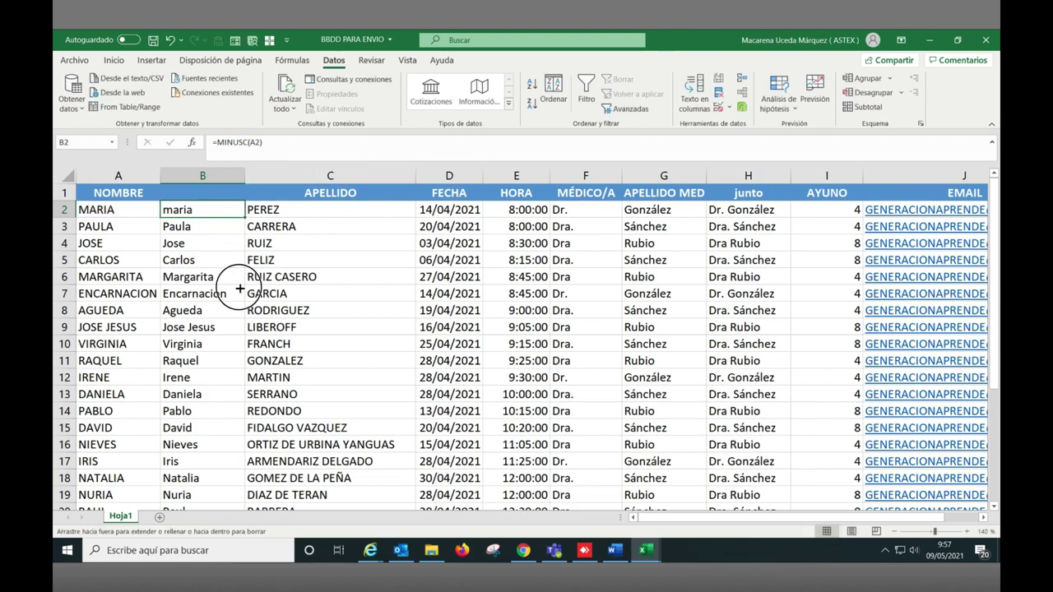
Insert a new column C and enter =MAYUSC(B2) in C2
click(278, 175)
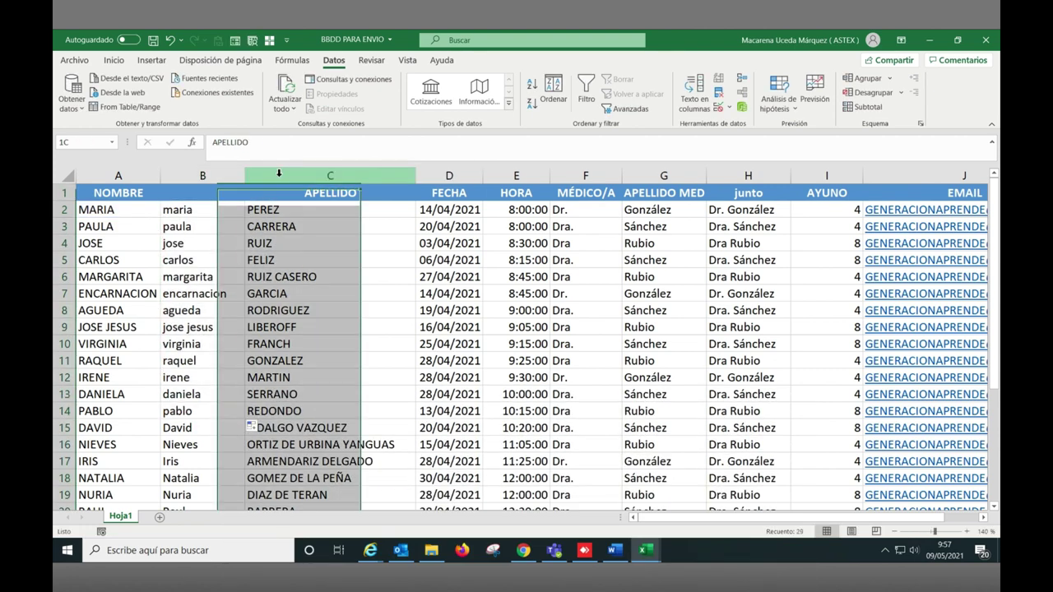
right_click(279, 176)
click(316, 281)
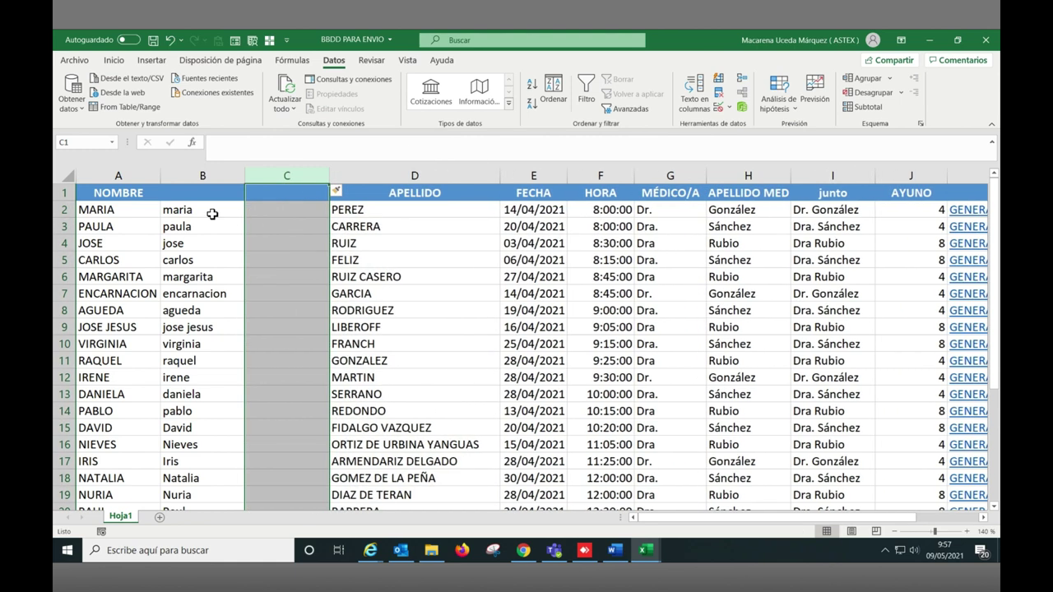
click(288, 212)
text(=MAYUSC()
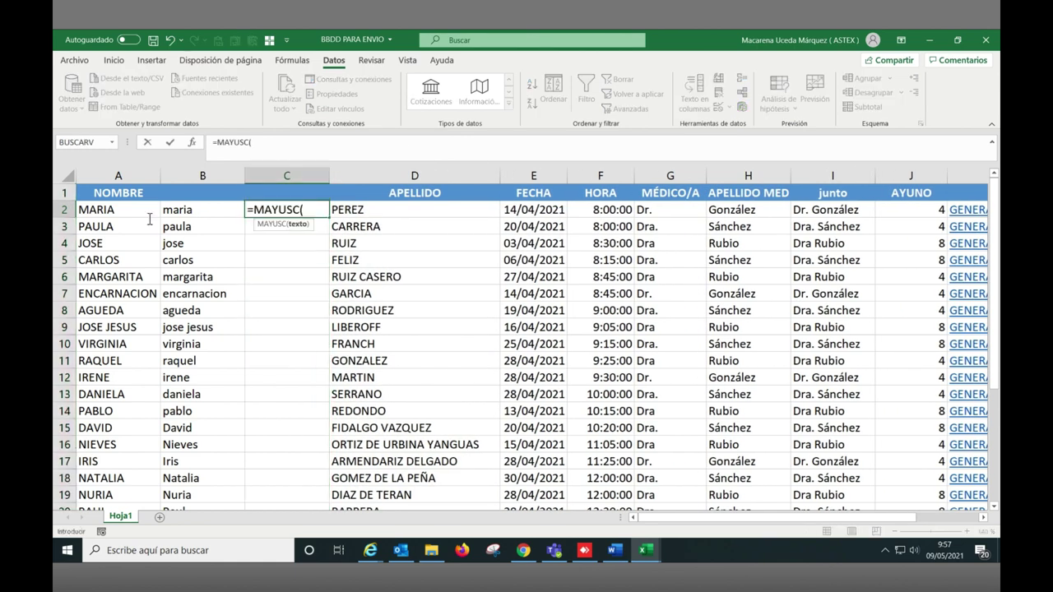
click(192, 214)
text())
key(Return)
click(301, 416)
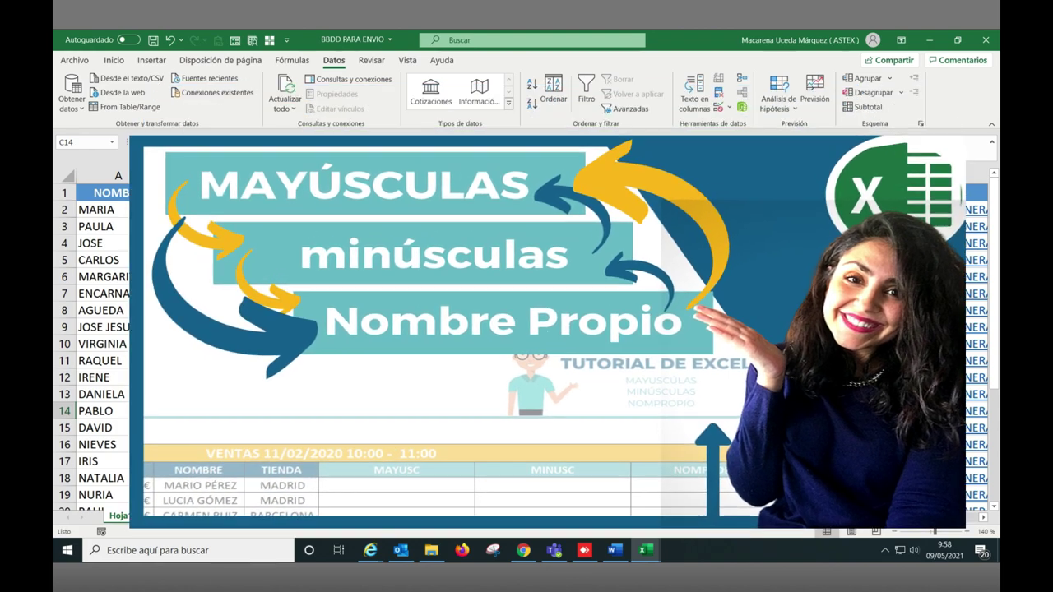
Remove helper columns B and C so NOMBRE sits beside APELLIDO
click(286, 175)
shift+click(203, 175)
key(ctrl+z)
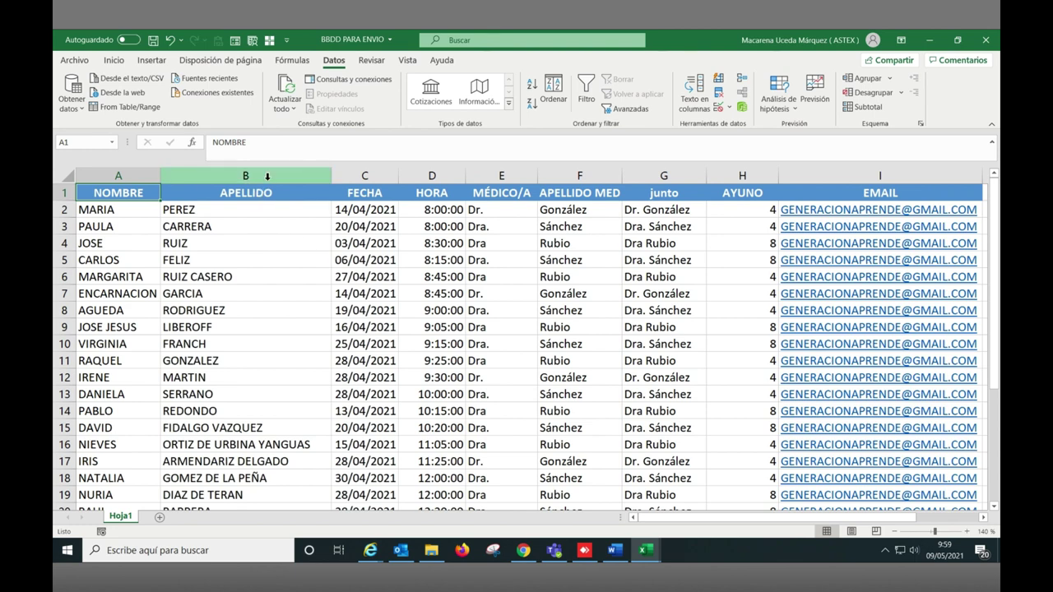
Insert an empty column E before MÉDICO/A and select E2 for the formula
click(364, 176)
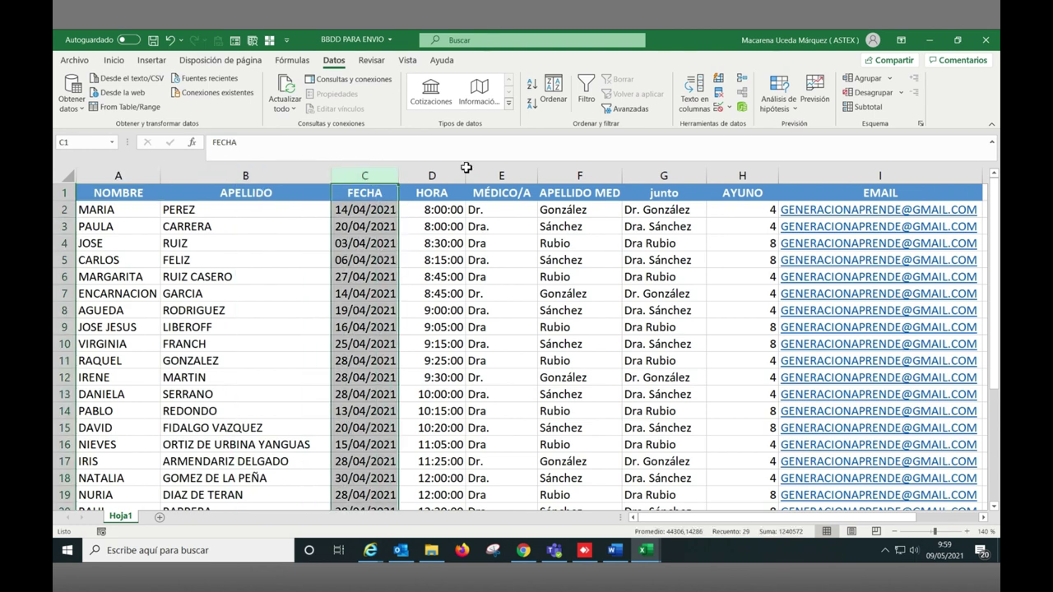
click(416, 180)
click(501, 176)
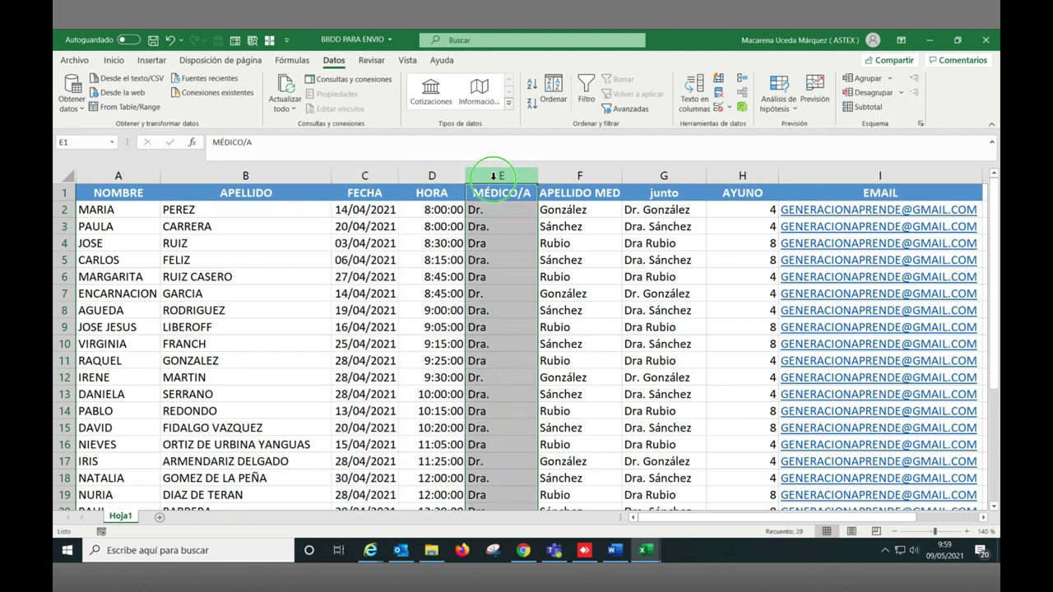
right_click(498, 177)
click(527, 284)
click(488, 210)
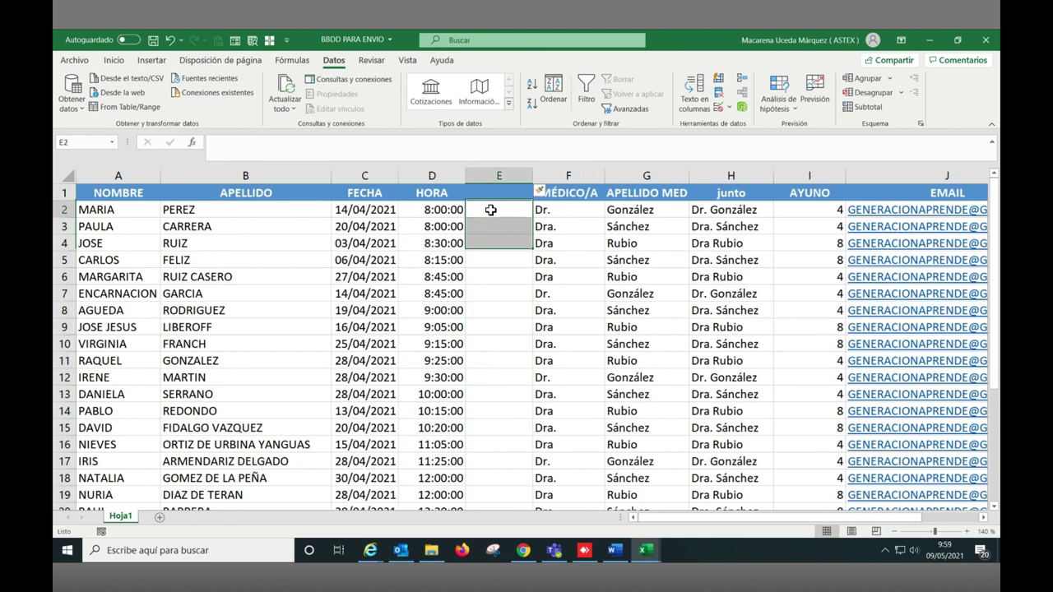
Enter =CONCATENAR(C2;D2) in E2 to join row 2's FECHA and HORA
text(=CONCATENAR()
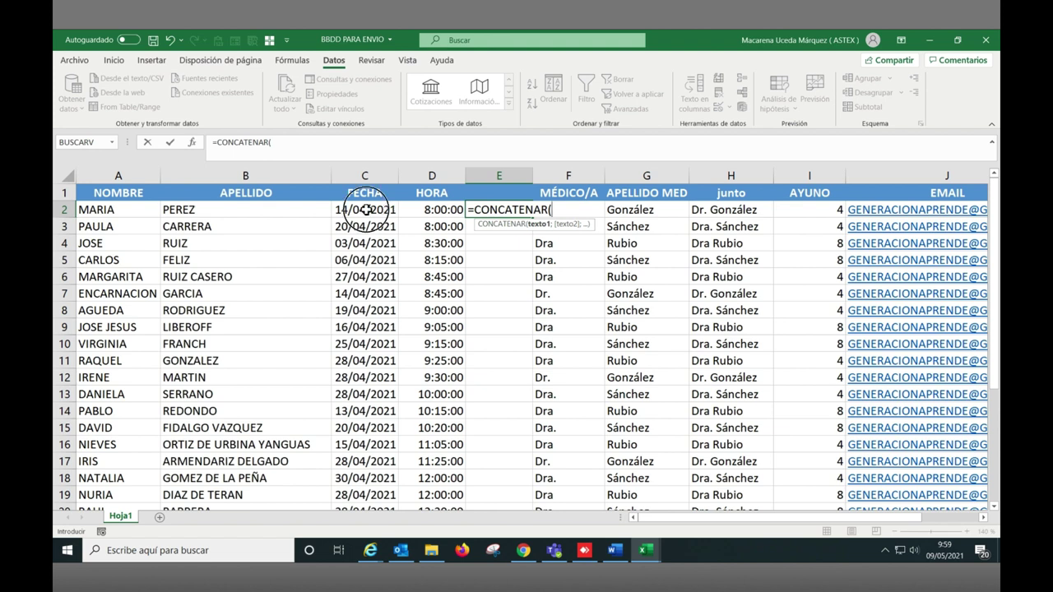
click(367, 210)
text(;)
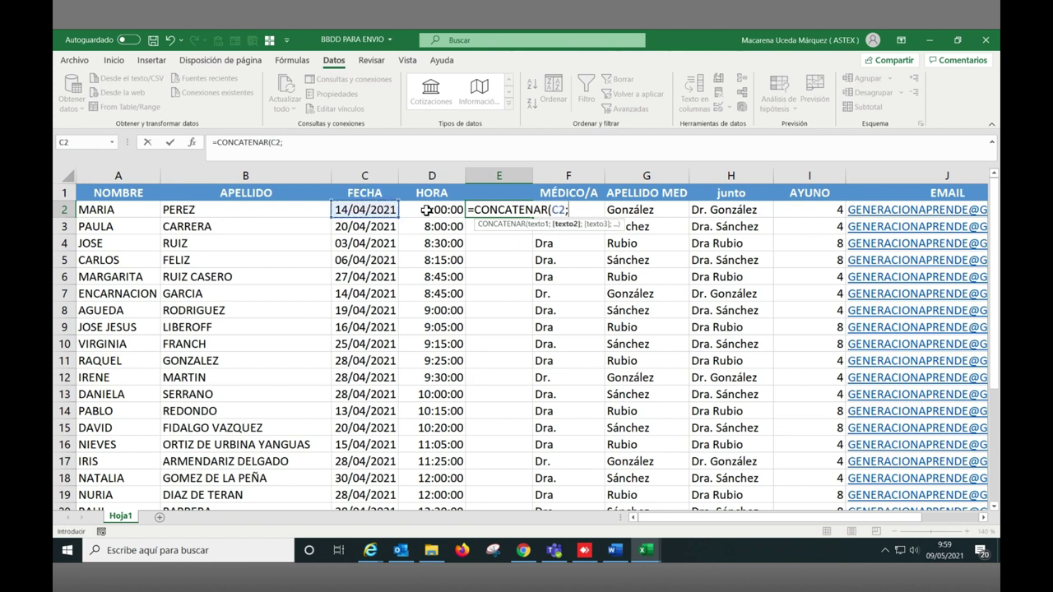
click(427, 211)
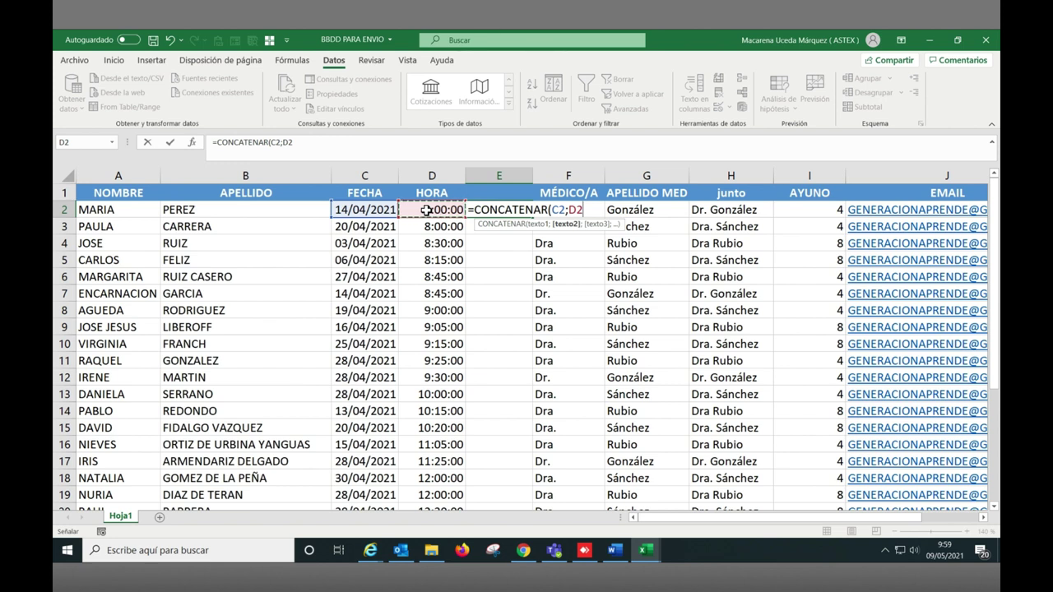
text())
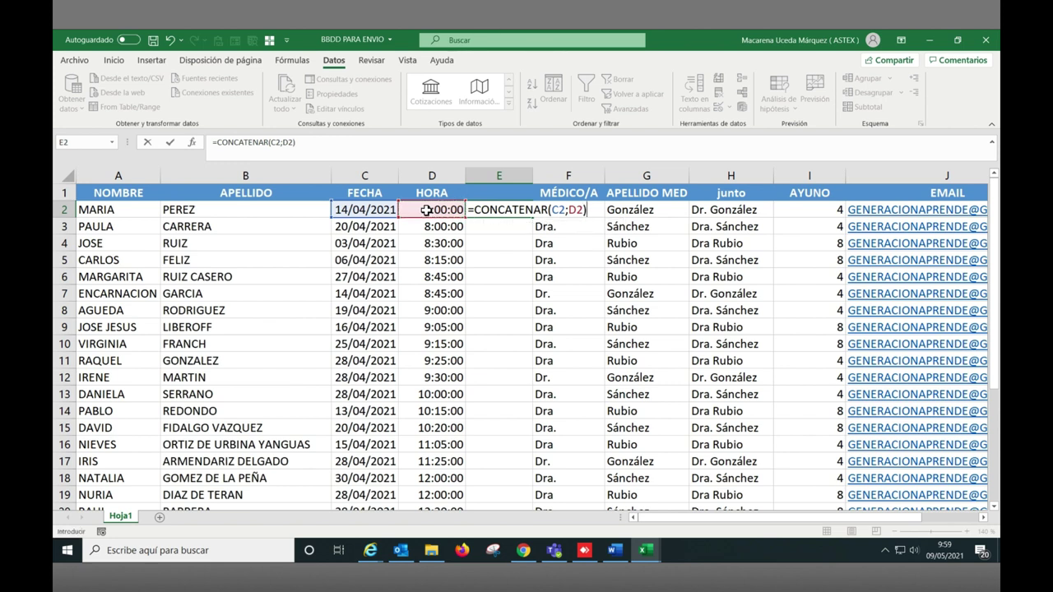
click(344, 149)
key(Return)
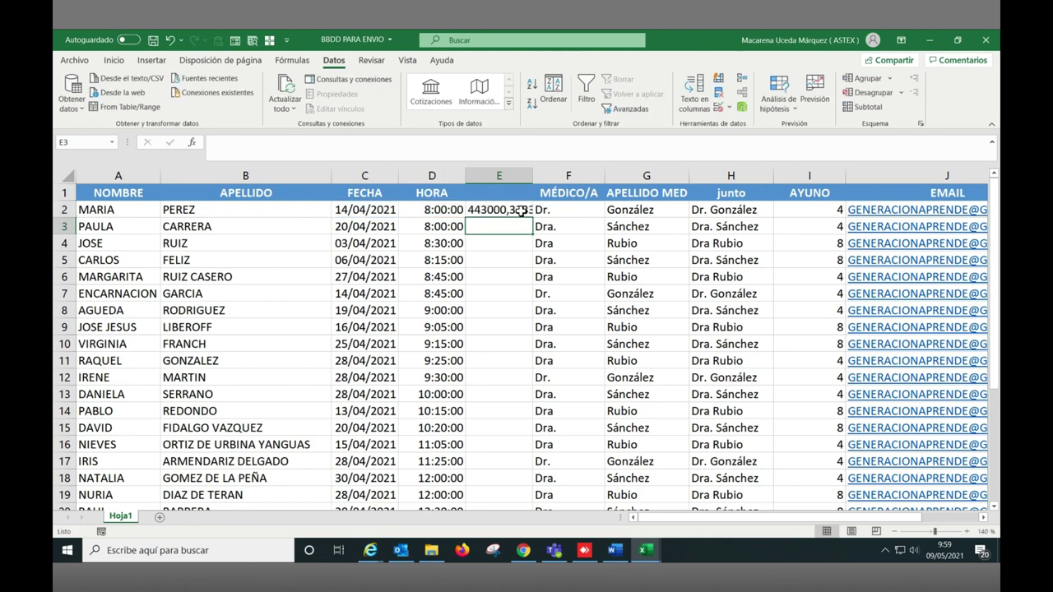
click(521, 211)
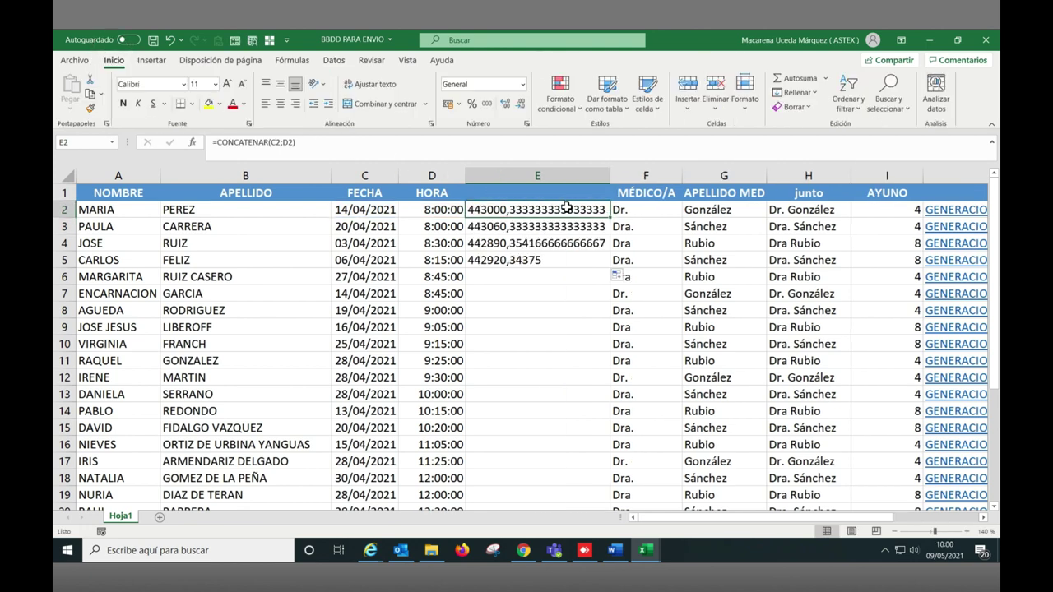
click(282, 142)
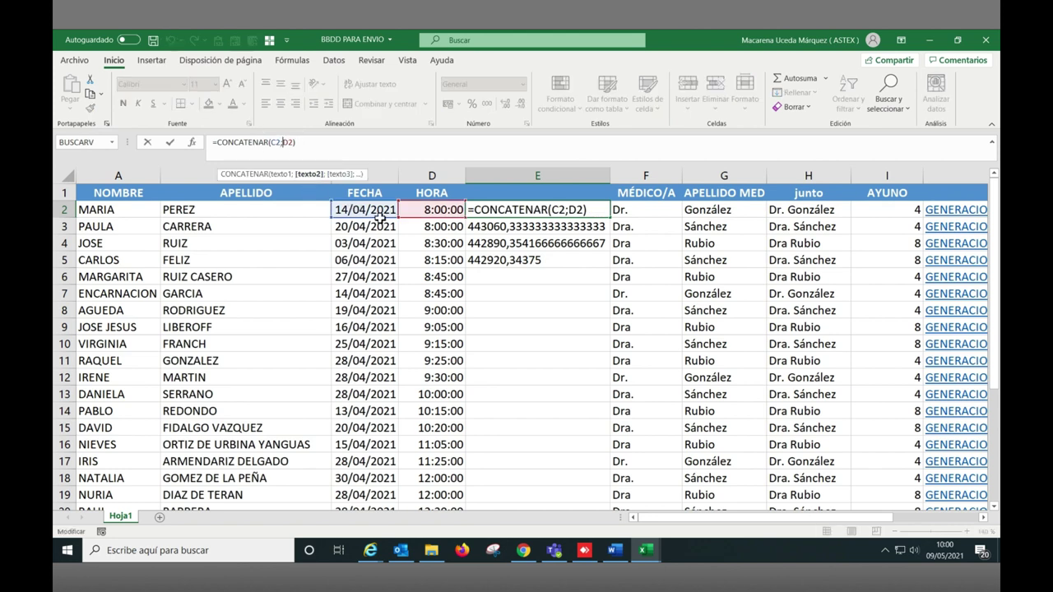
key(Escape)
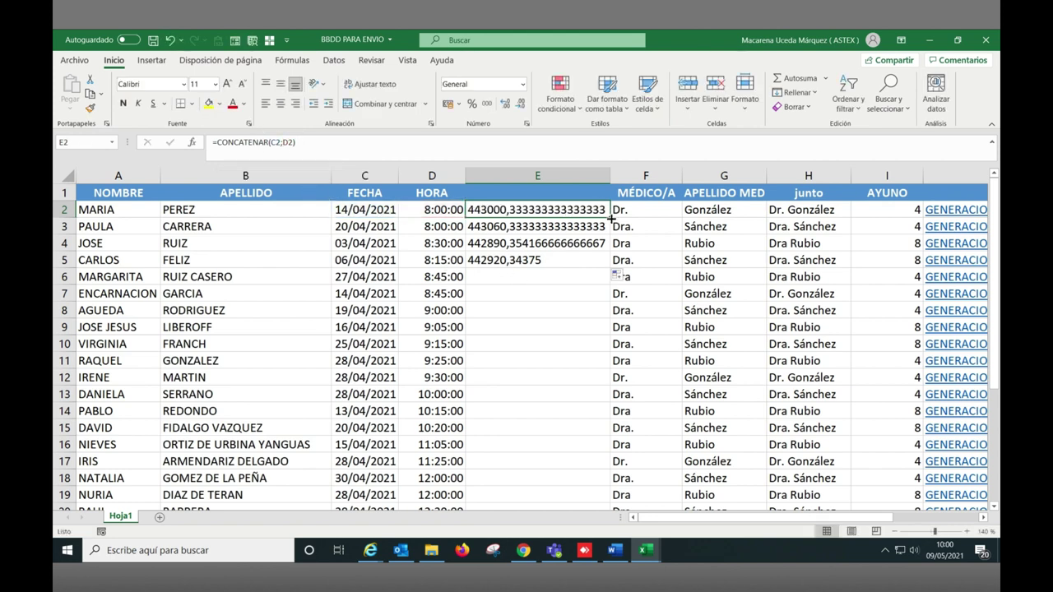
Copy the E2 concatenation formula down through E29 and check the result in E28
mouse_move(610, 217)
mouse_down()
mouse_move(596, 503)
mouse_move(576, 566)
mouse_up()
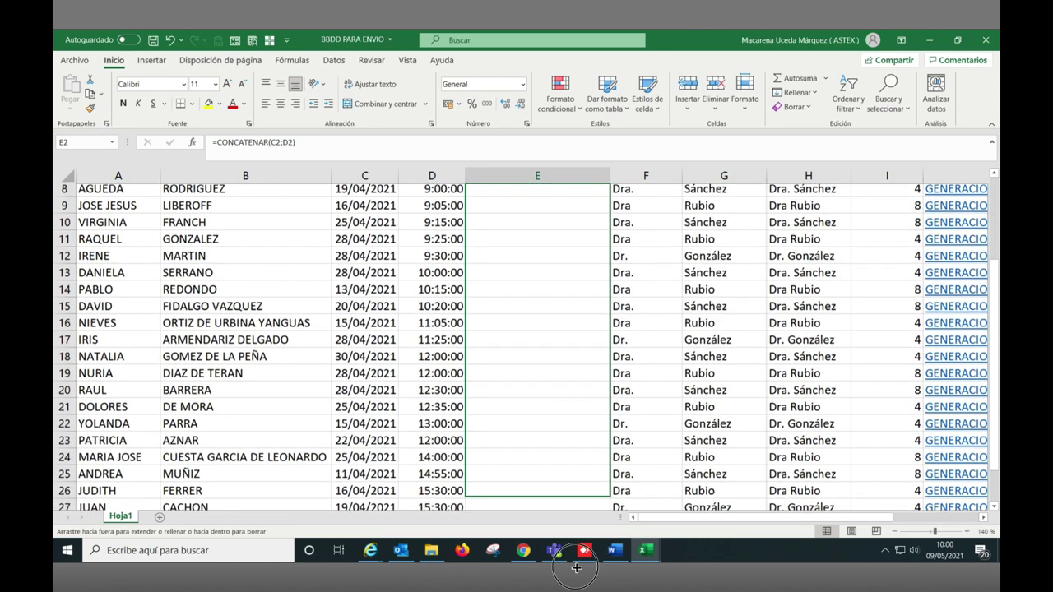
drag(577, 567, 482, 481)
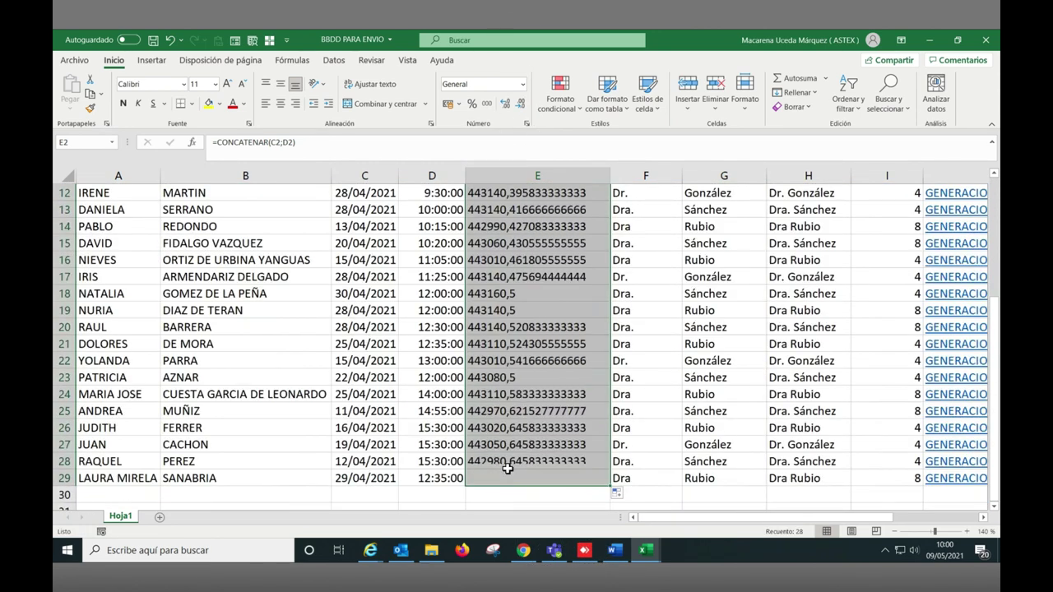
click(535, 462)
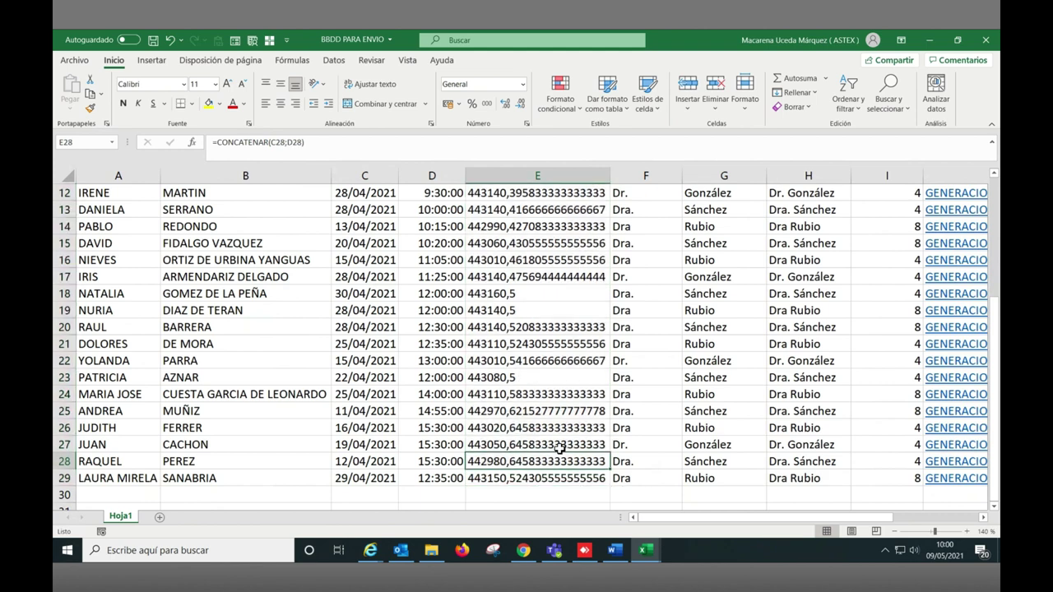
scroll(559, 448, up, 4)
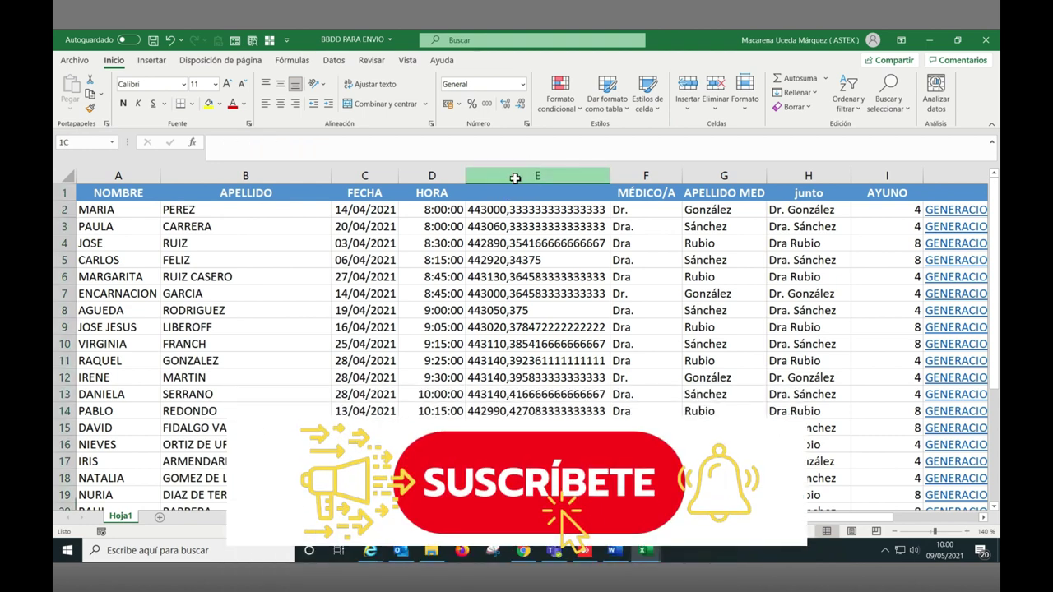
Highlight duplicate values in column E with light red fill and dark red text
click(515, 175)
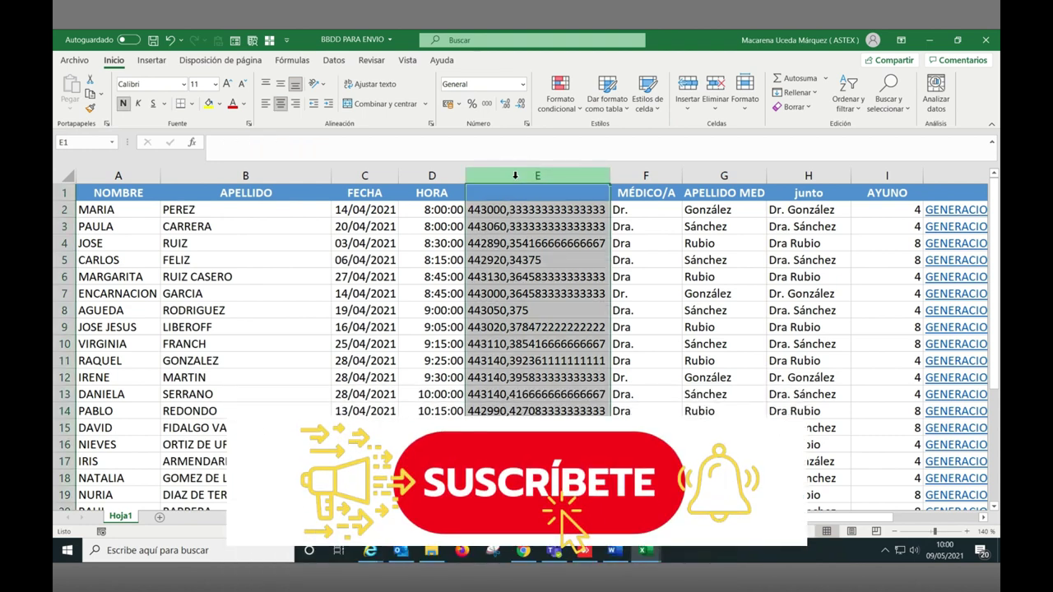
click(562, 103)
mouse_move(590, 140)
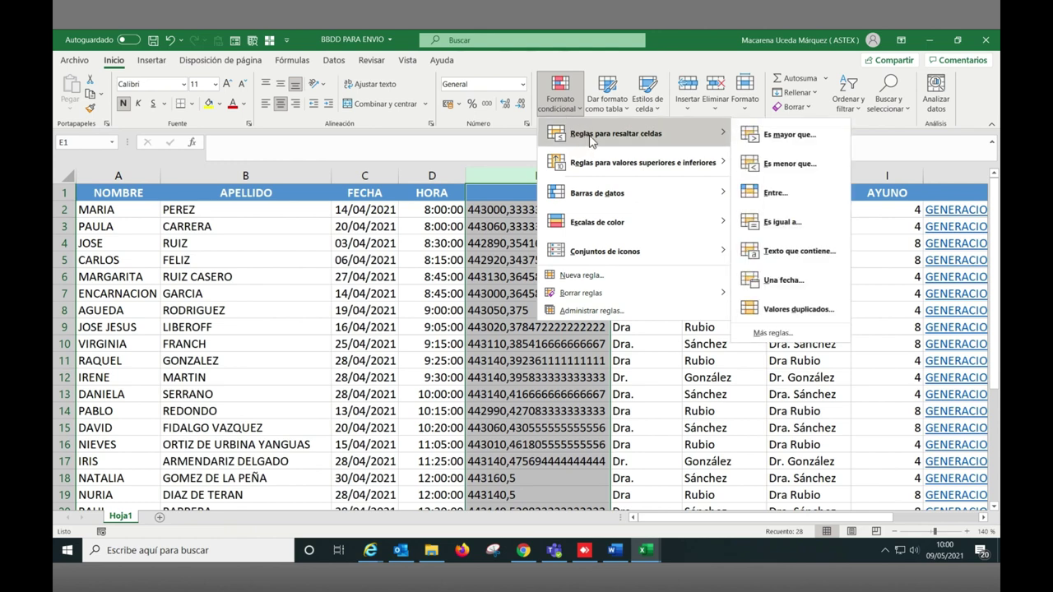
click(798, 312)
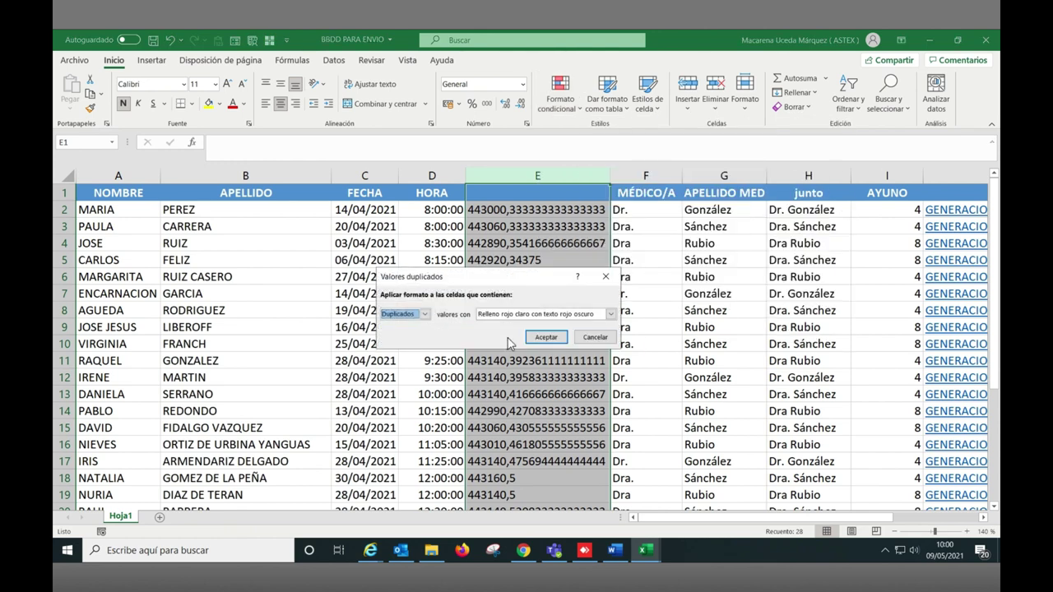
click(588, 316)
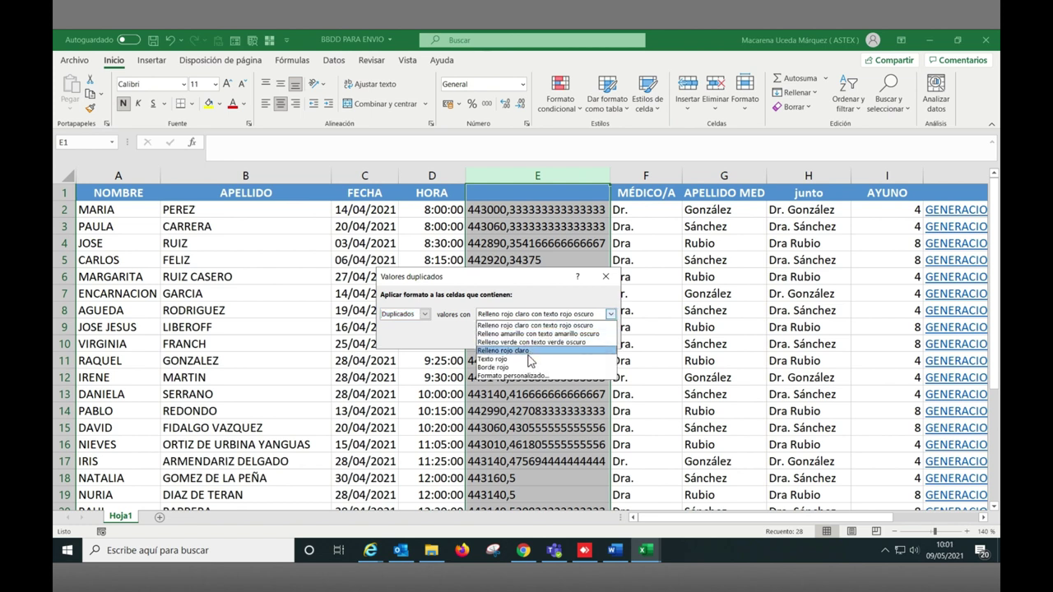
click(507, 314)
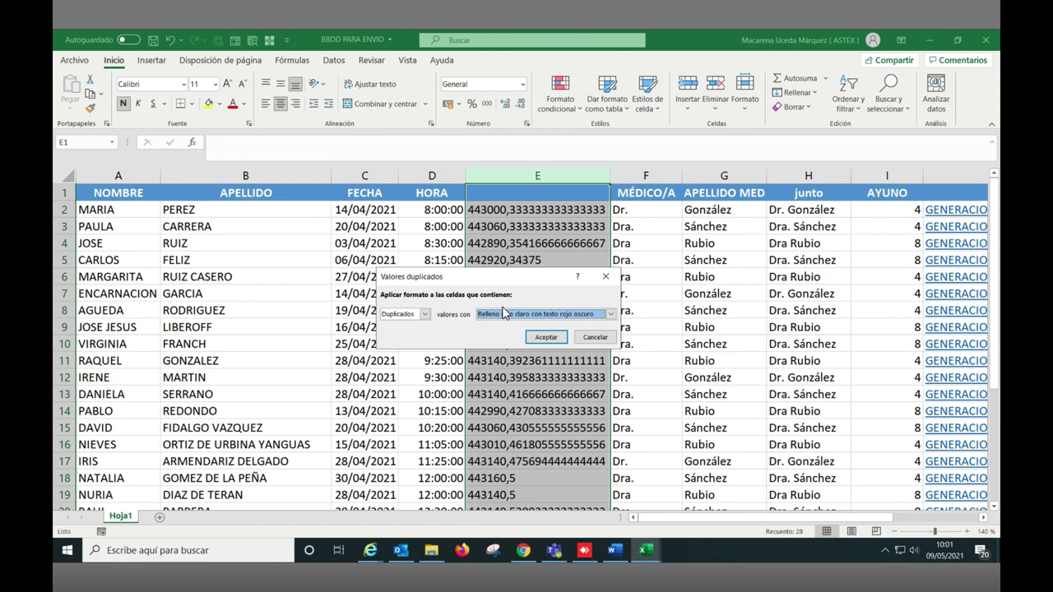
click(547, 335)
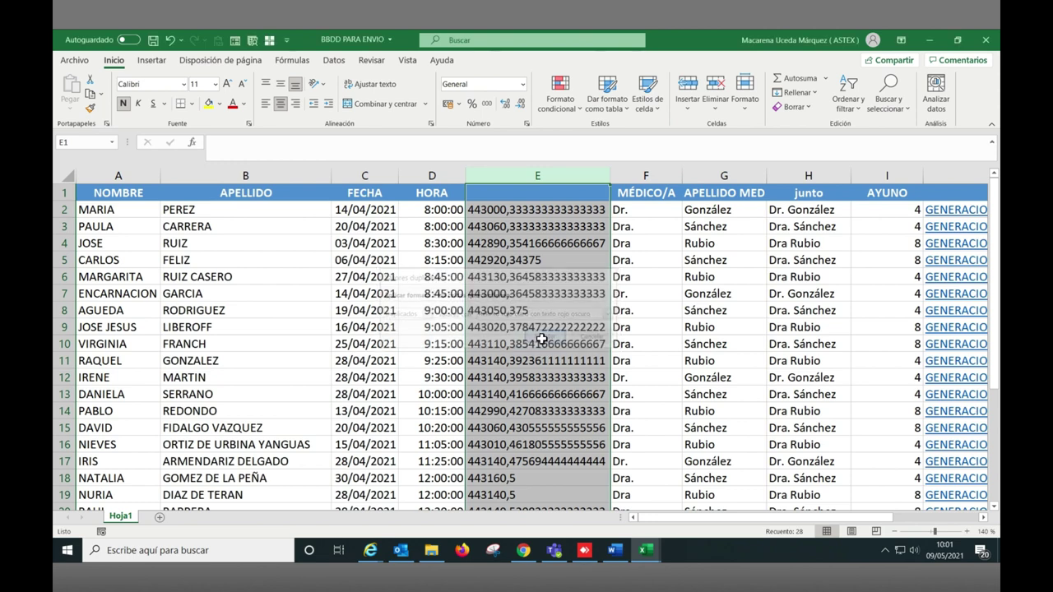
click(543, 190)
Add filter buttons to the table's header row with Ctrl+Shift+L
key(ctrl+shift+l)
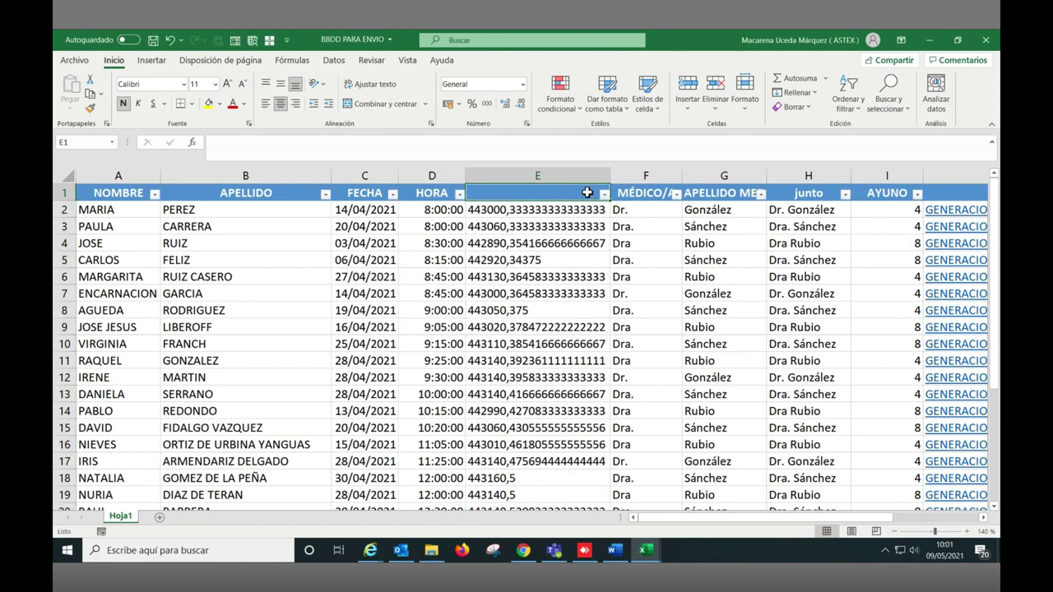
click(603, 194)
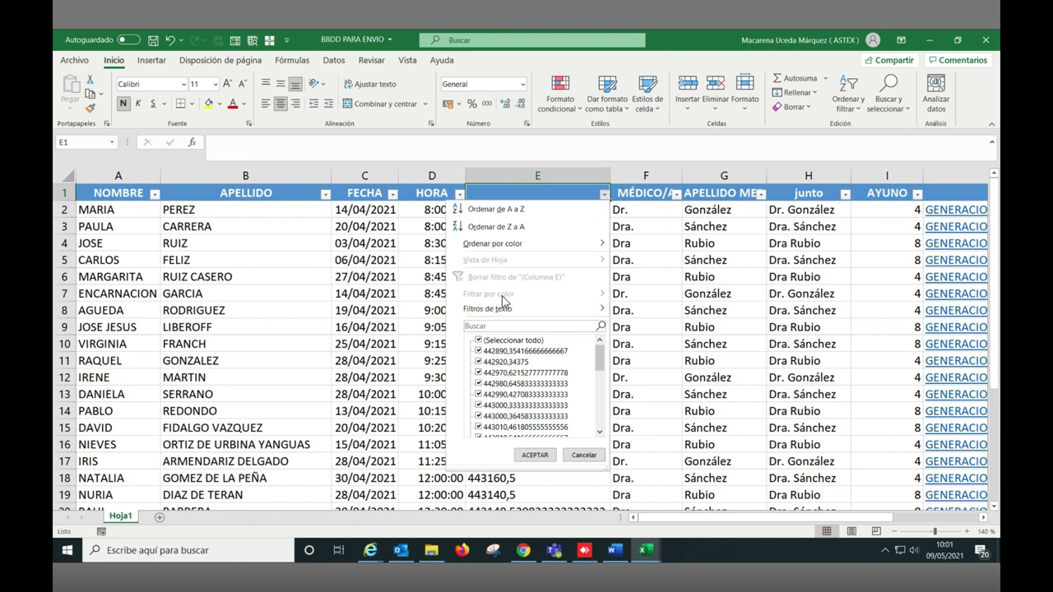
click(691, 317)
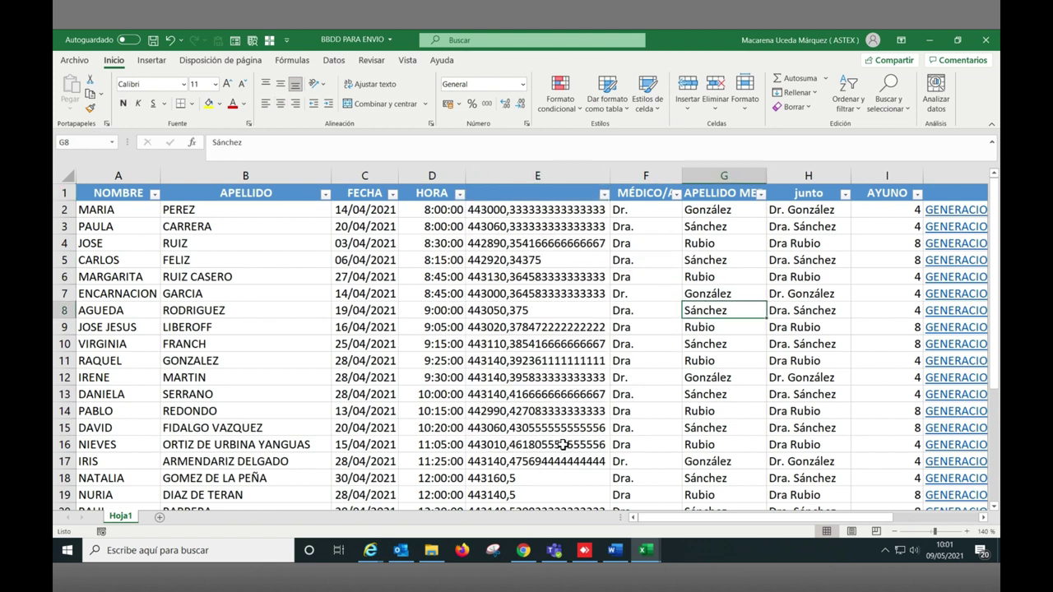
Paste the date 28/04/2021 into C18 to create a duplicate appointment
click(376, 482)
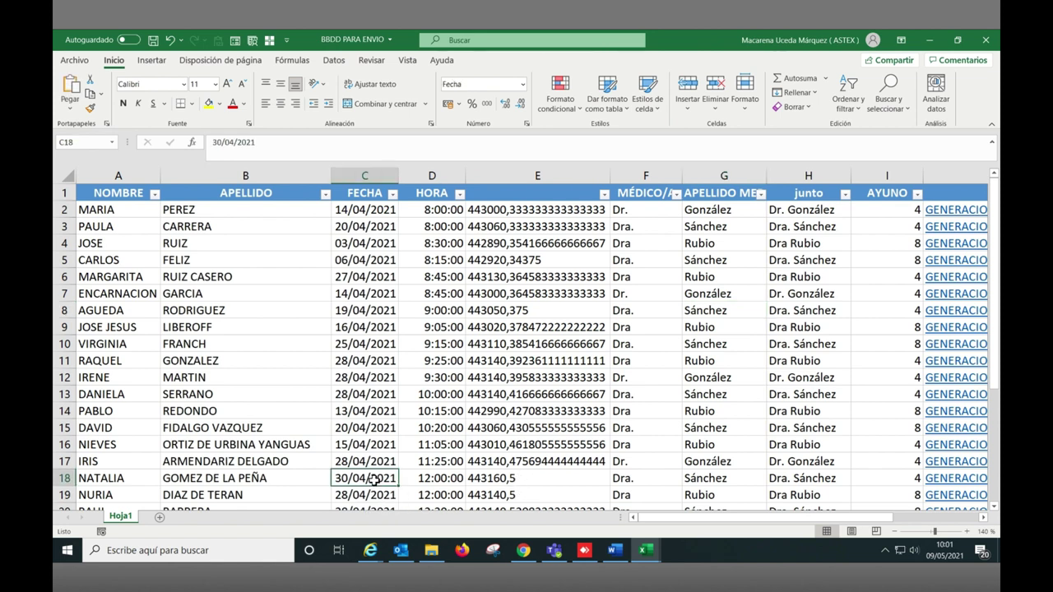
text(28/04/2021)
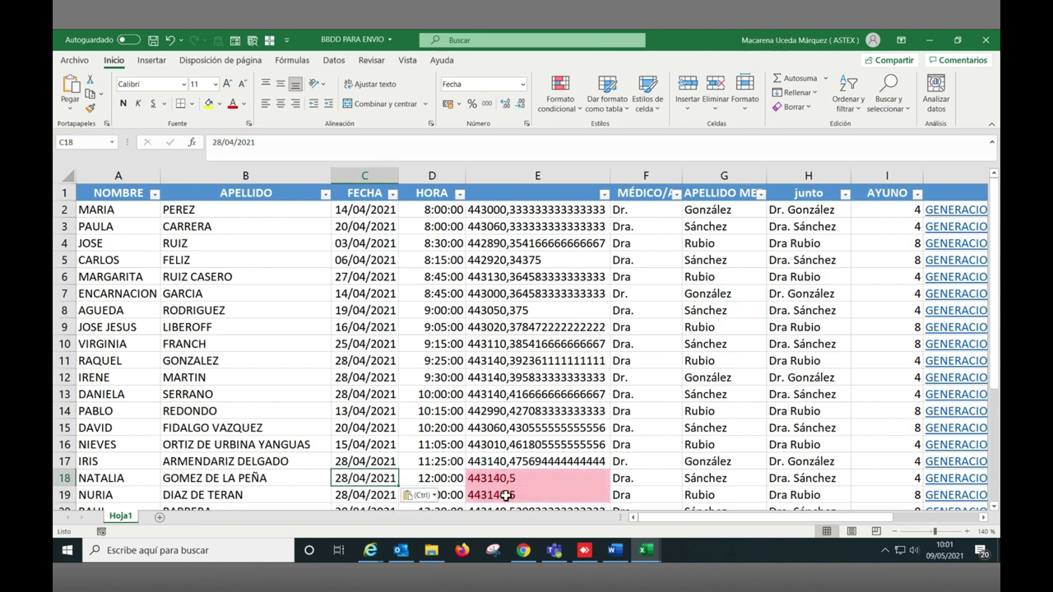
click(513, 445)
scroll(514, 444, down, 1)
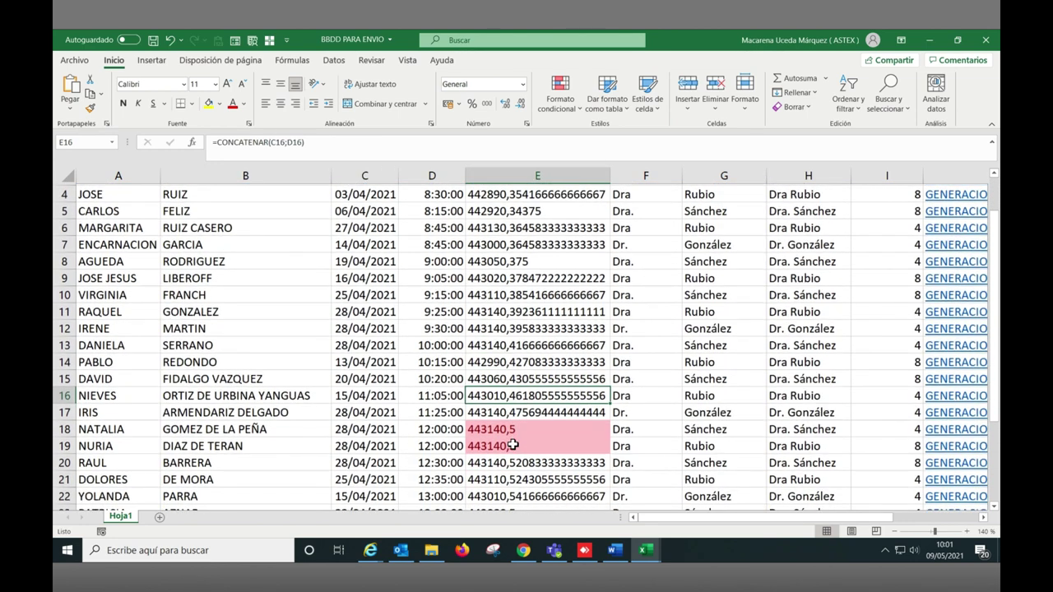
scroll(513, 445, down, 1)
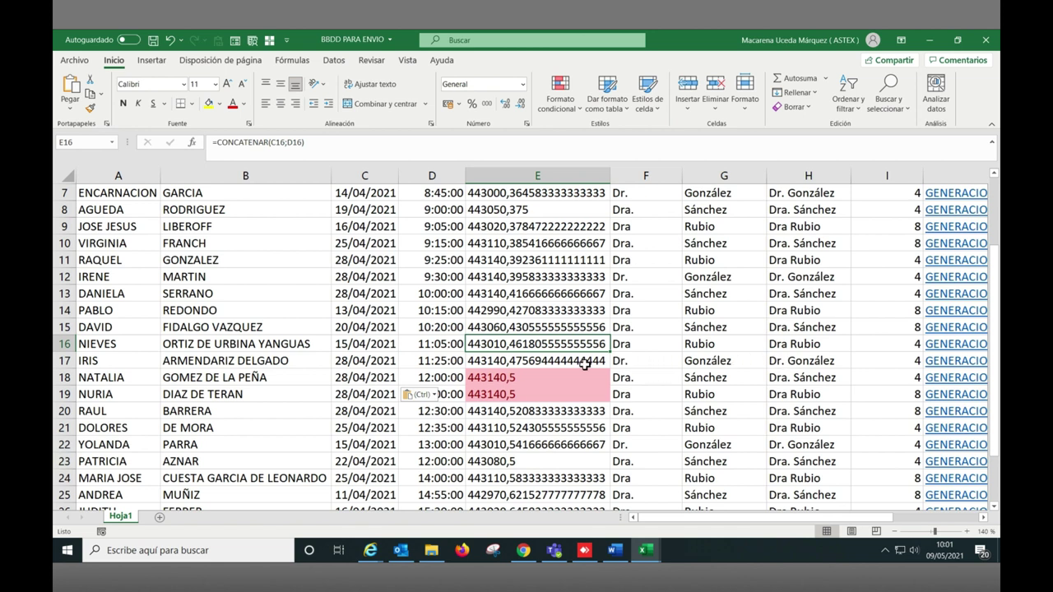
Copy row 17's date and time (C17:D17) into C24:D24 so row 24 duplicates it
drag(373, 362, 428, 362)
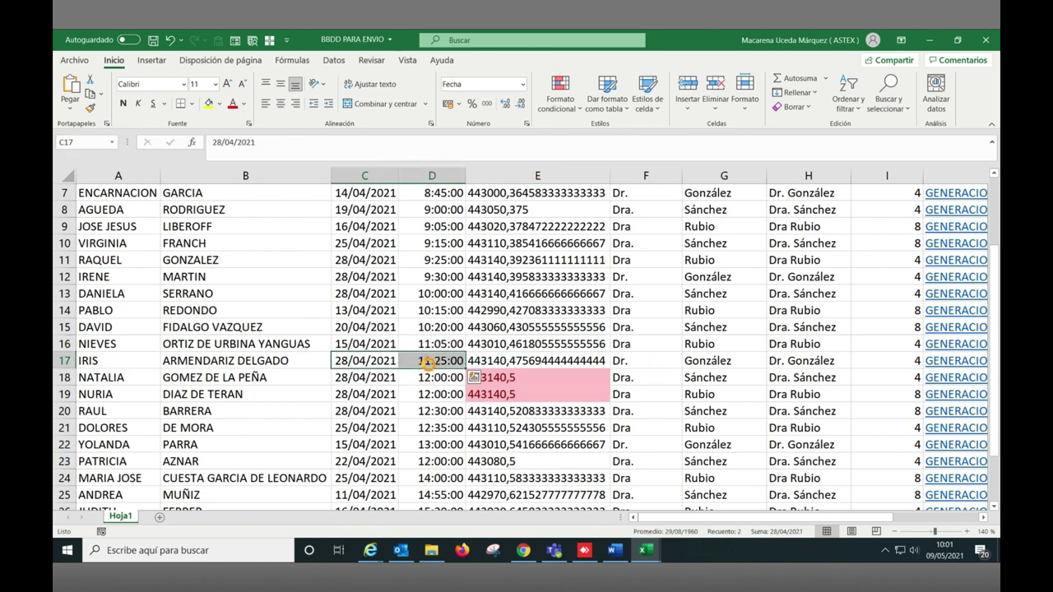
key(ctrl+c)
click(372, 475)
key(ctrl+v)
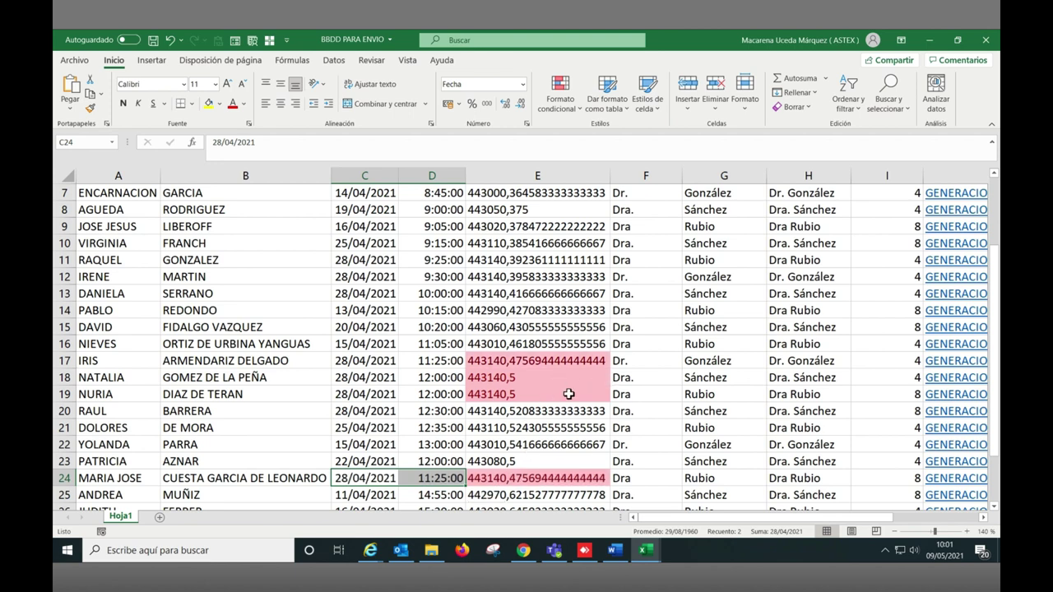
scroll(566, 395, down, 6)
scroll(567, 395, up, 8)
click(606, 208)
click(605, 194)
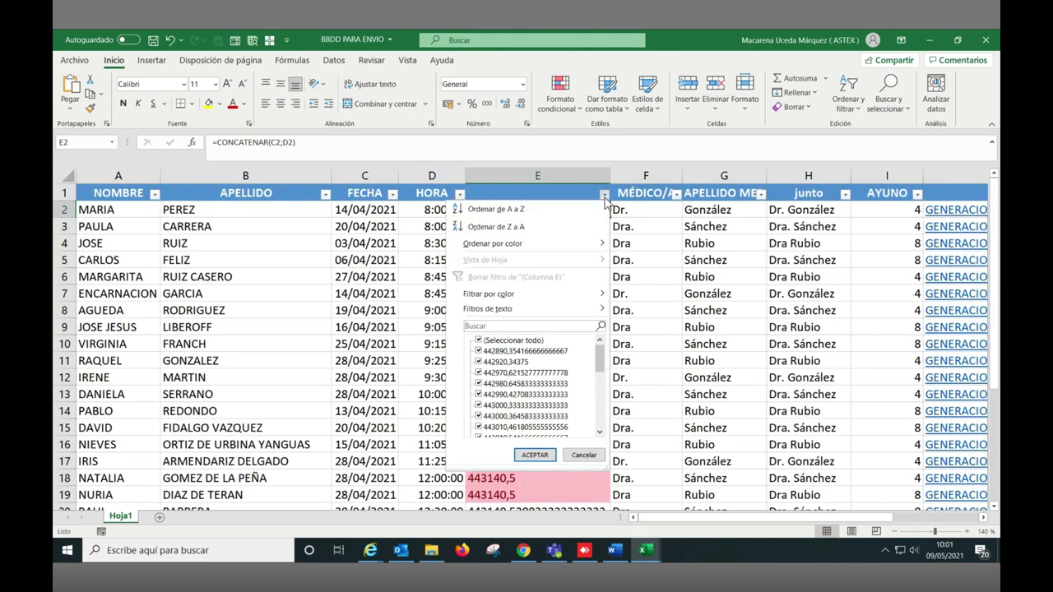
Filter column E by the pink duplicate fill and sort it A to Z so duplicates pair up
mouse_move(516, 299)
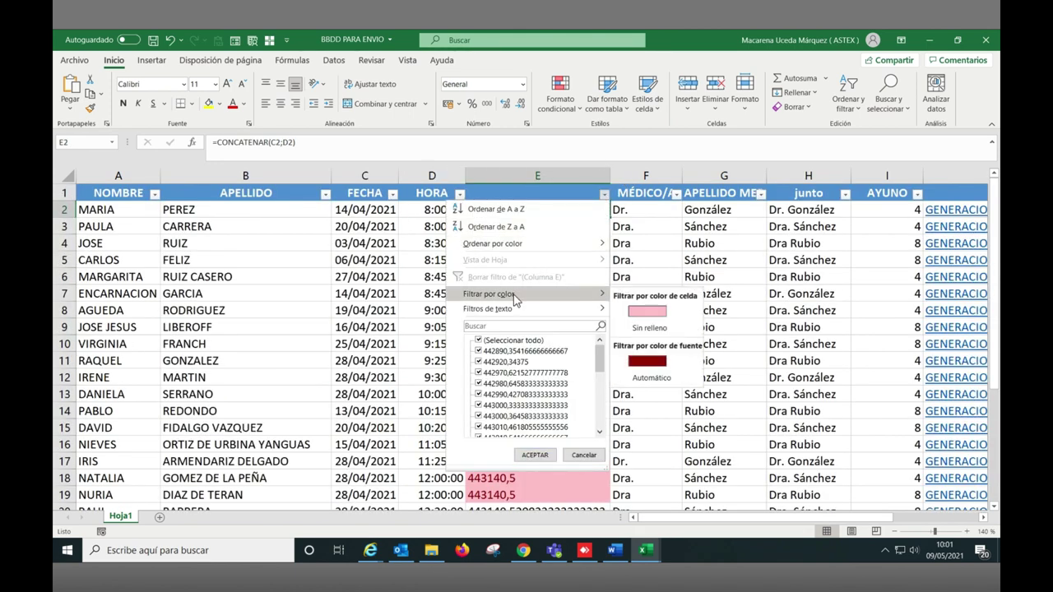
click(647, 311)
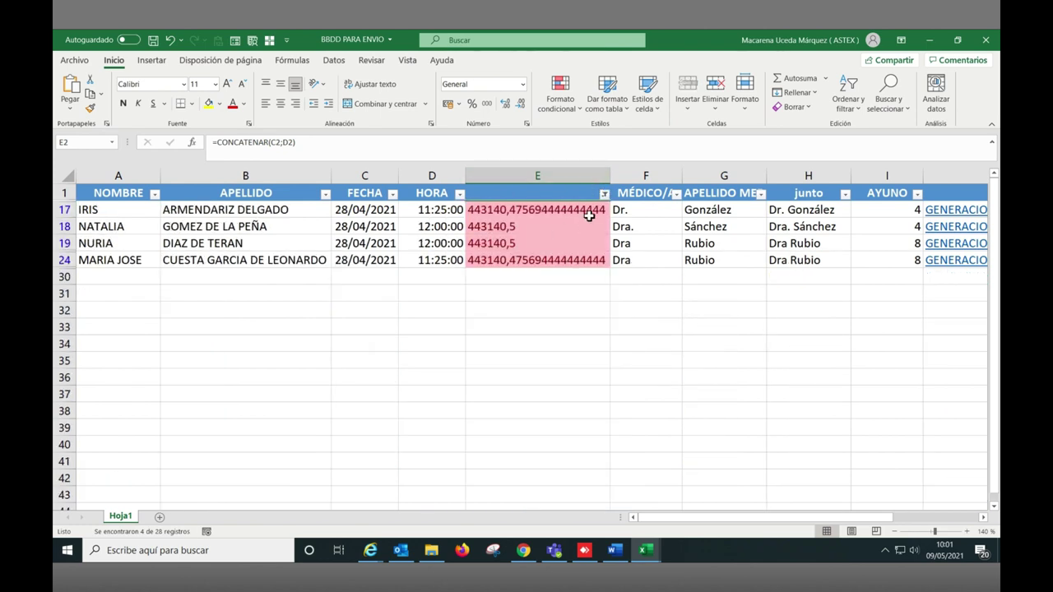
click(603, 195)
click(554, 210)
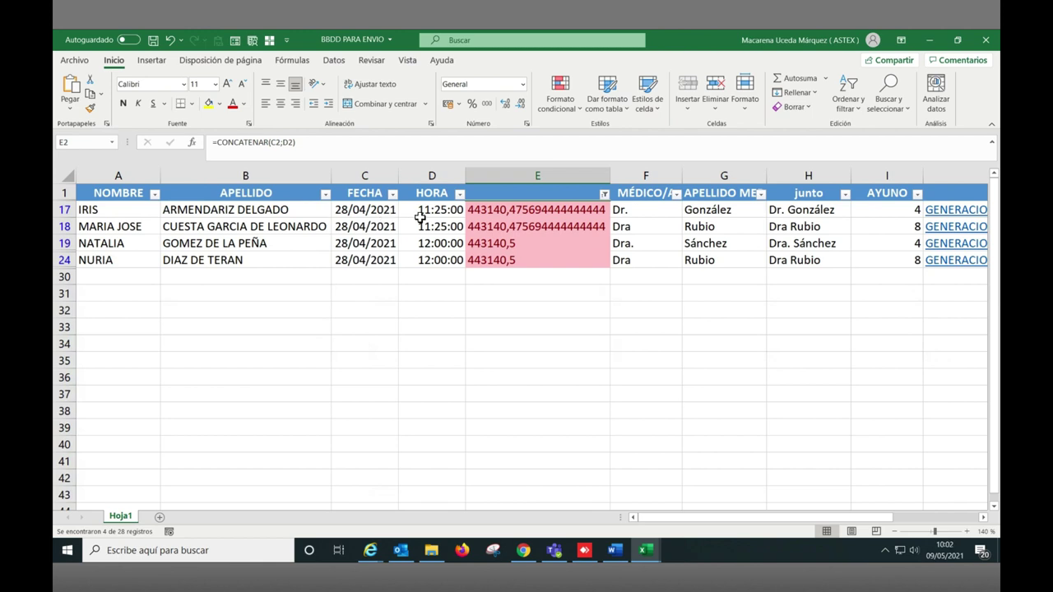
drag(668, 214, 781, 226)
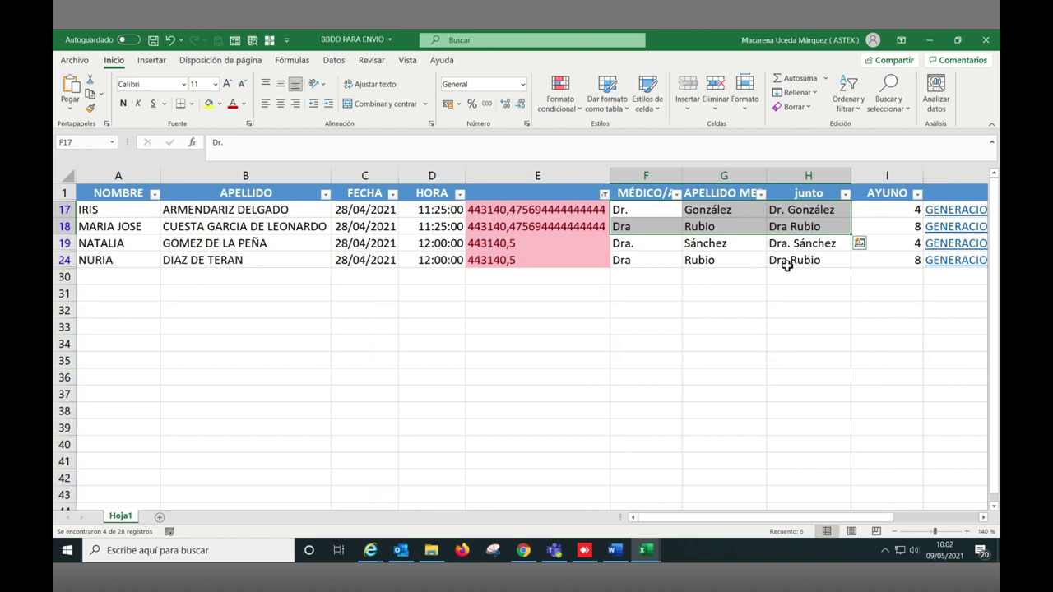
click(603, 194)
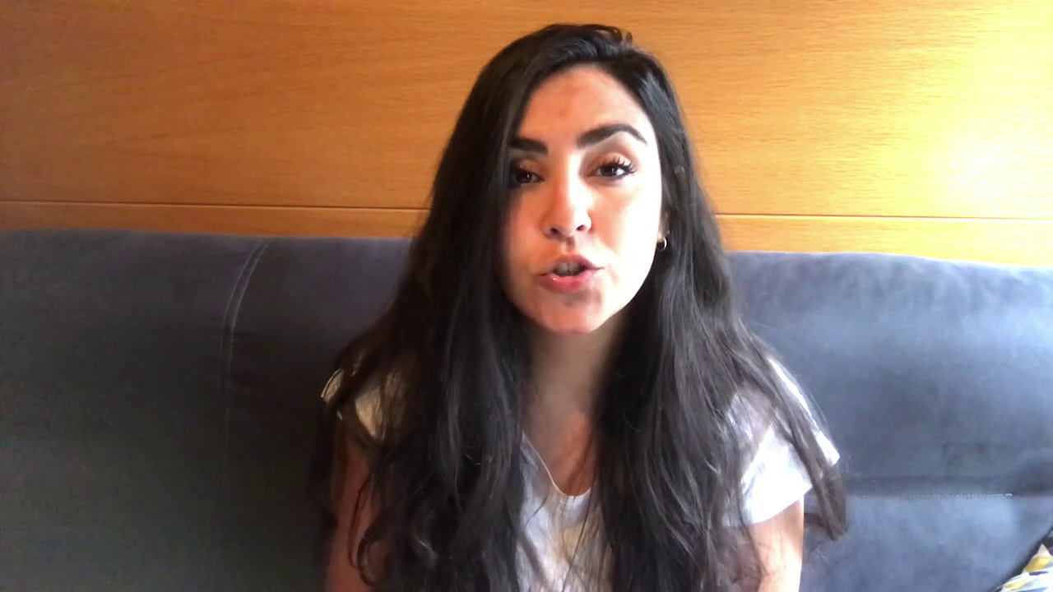